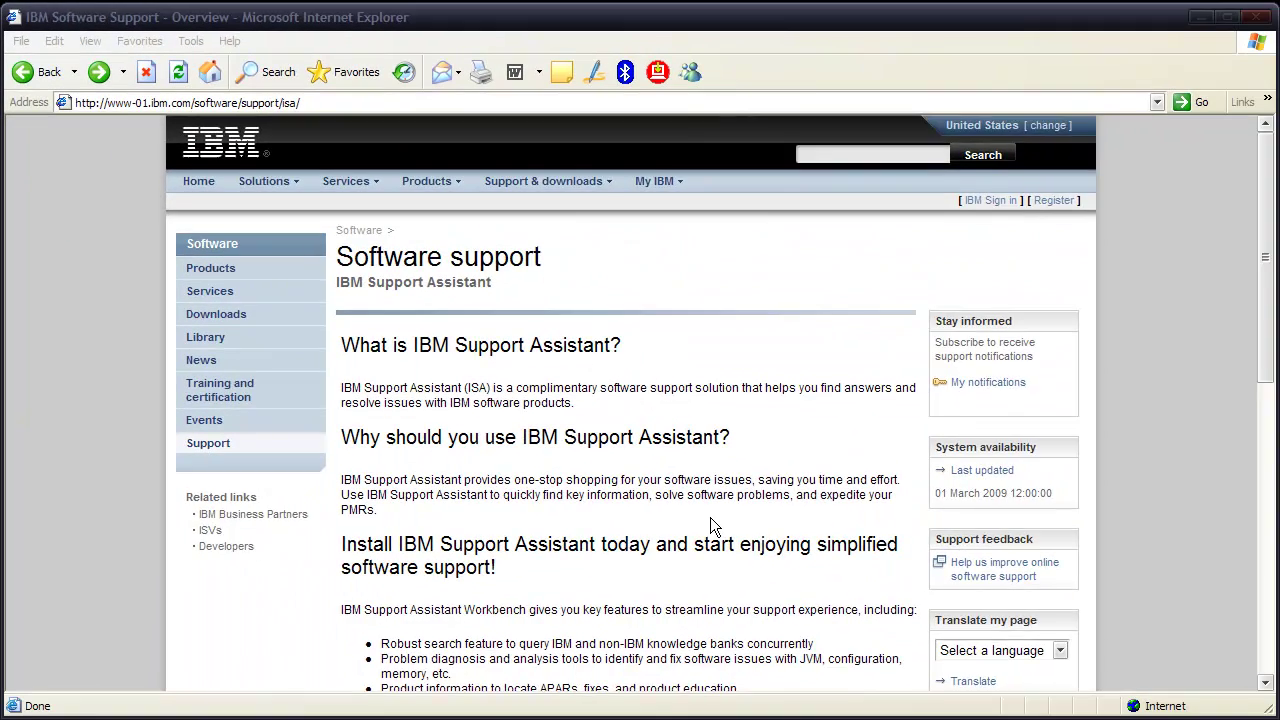
Open the Download IBM Support Assistant page and scroll to its Workbench download section
{"action": "scroll", "coordinate": [1275, 343], "scroll_direction": "down", "scroll_amount": 2}
{"action": "scroll", "coordinate": [1275, 343], "scroll_direction": "down", "scroll_amount": 5}
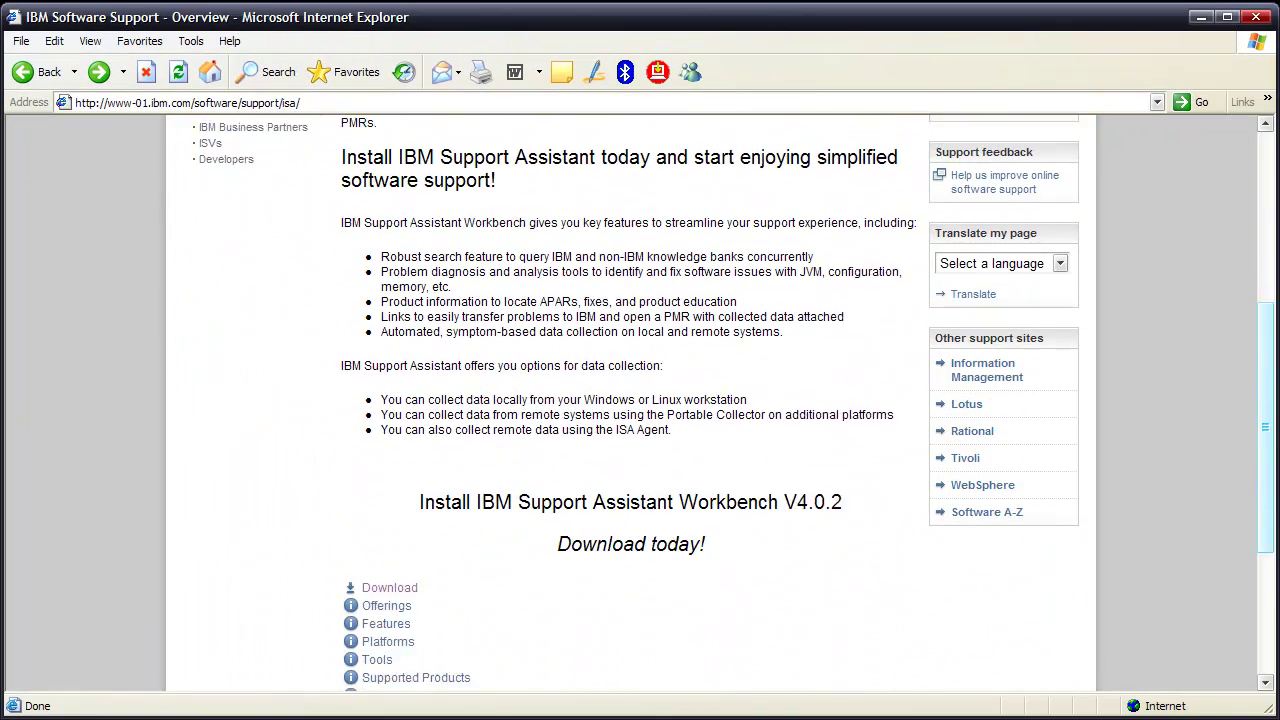
{"action": "left_click", "coordinate": [397, 503]}
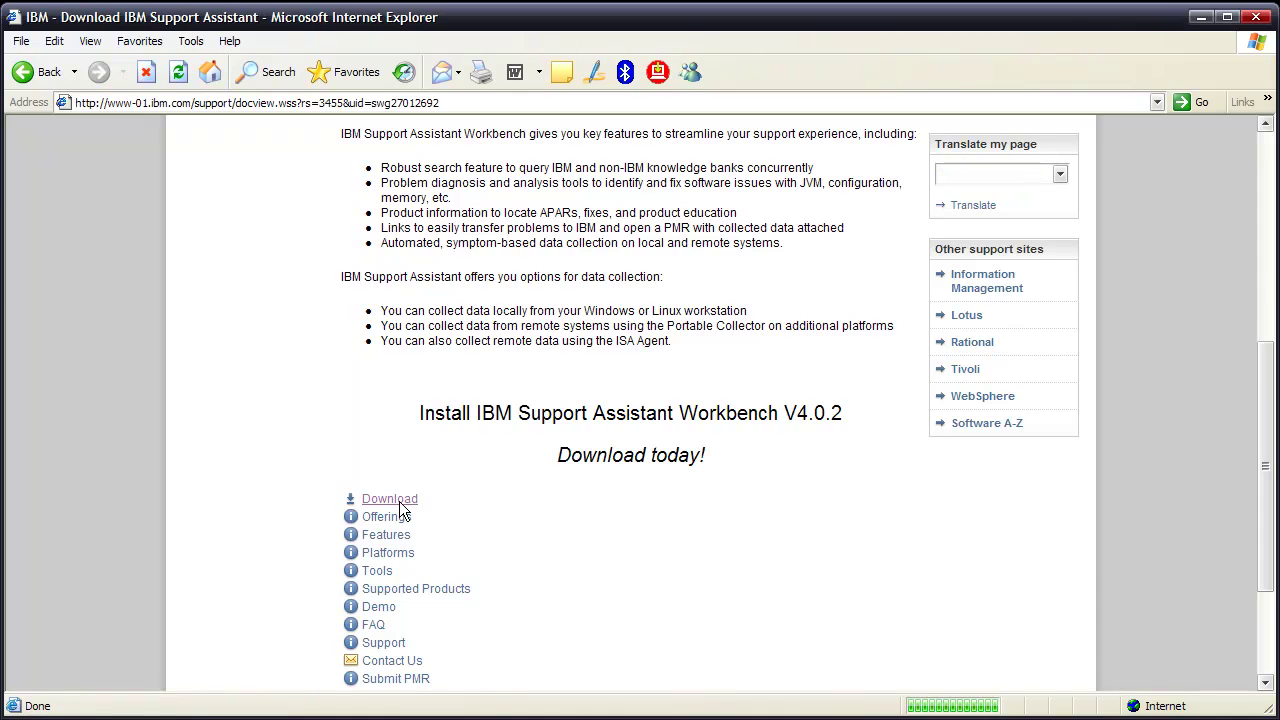
{"action": "left_click_drag", "start_coordinate": [1272, 188], "coordinate": [1272, 305]}
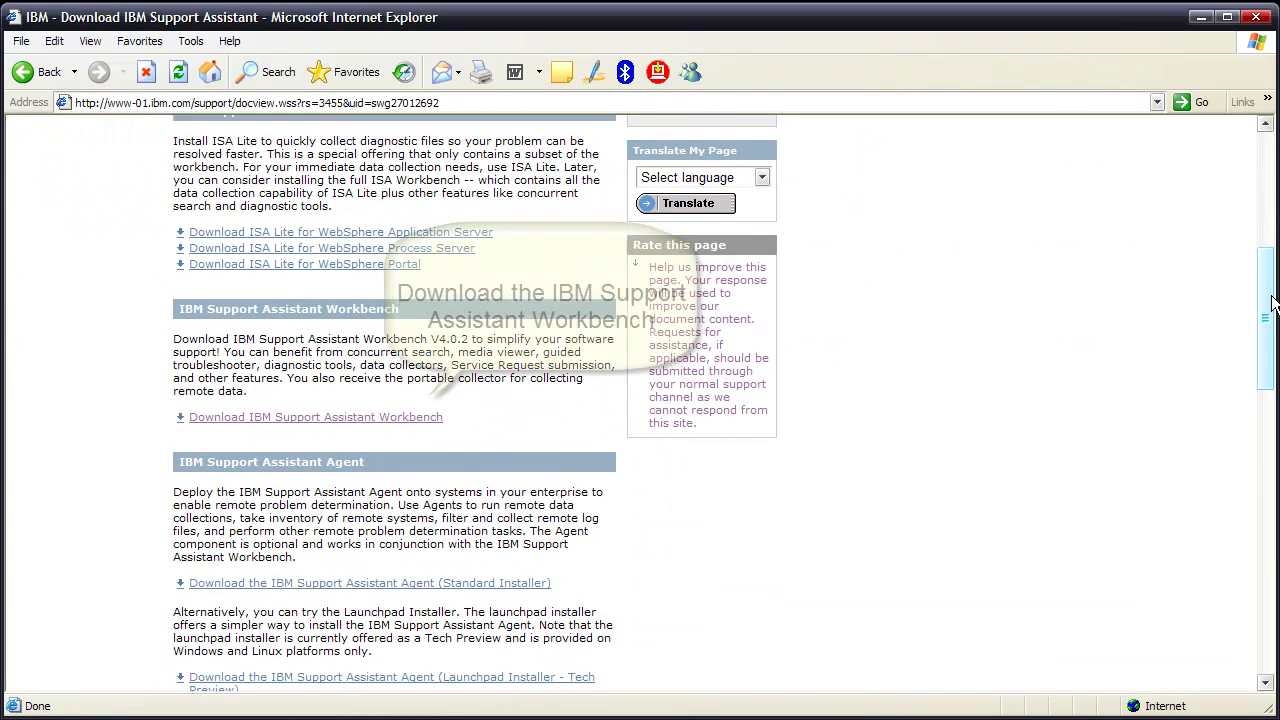
Choose to download the Workbench and sign in with your IBM ID and password
{"action": "left_click", "coordinate": [281, 410]}
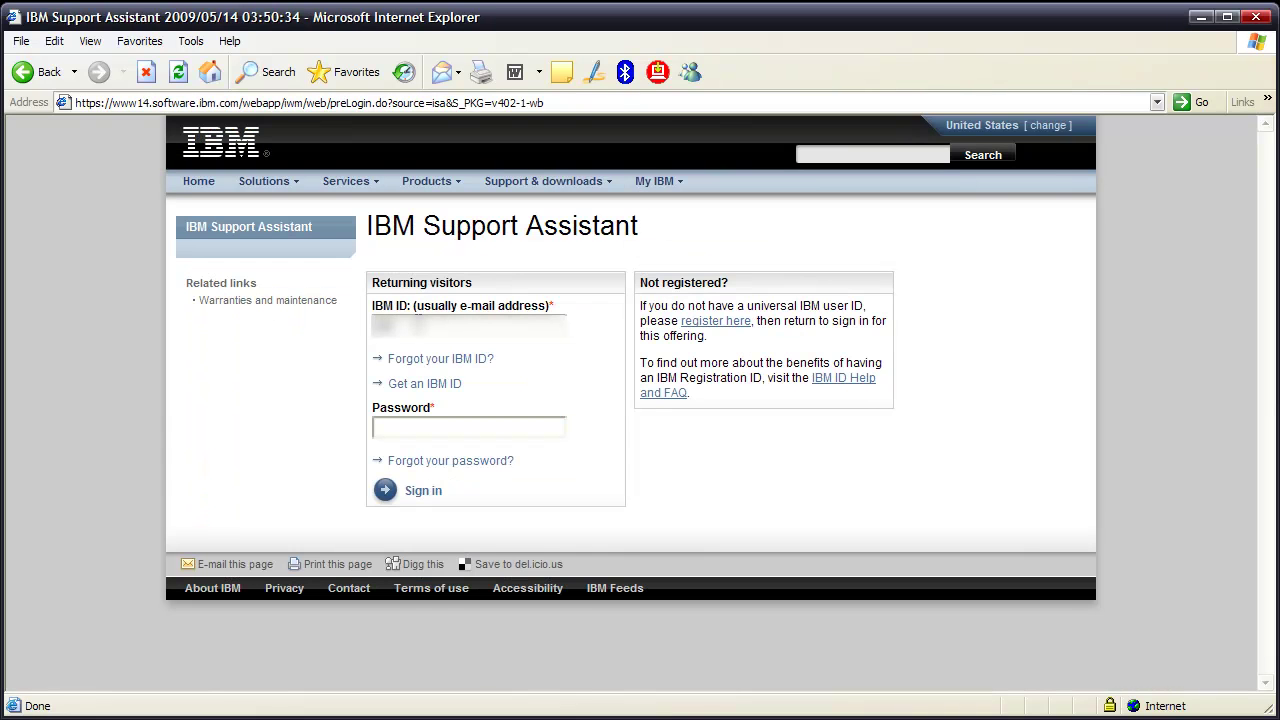
{"action": "type", "text": "abc"}
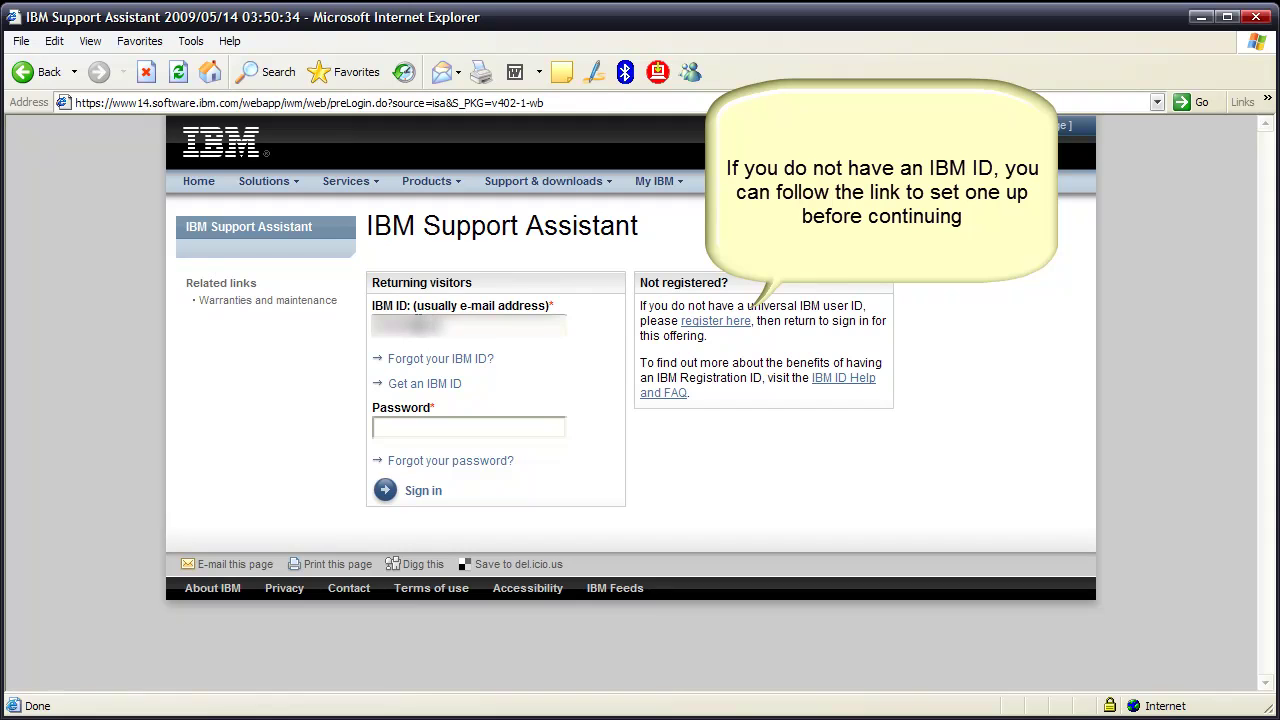
{"action": "type", "text": "abcabc"}
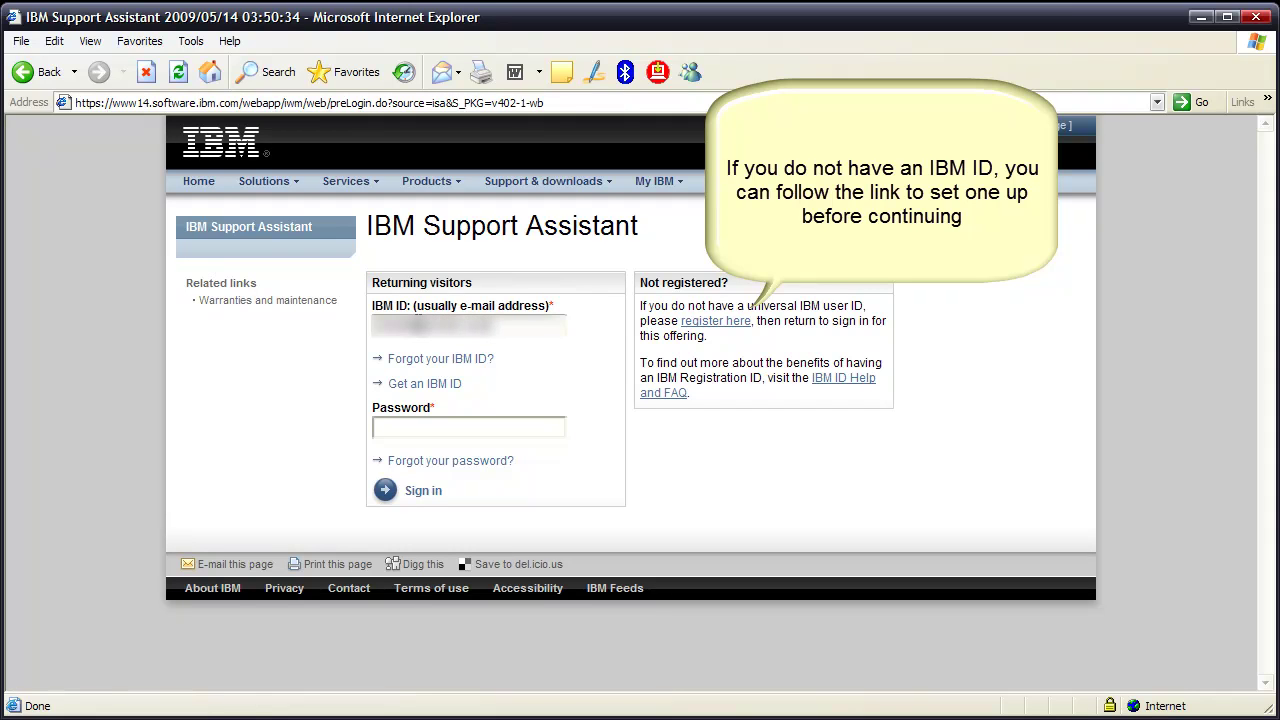
{"action": "type", "text": "abc"}
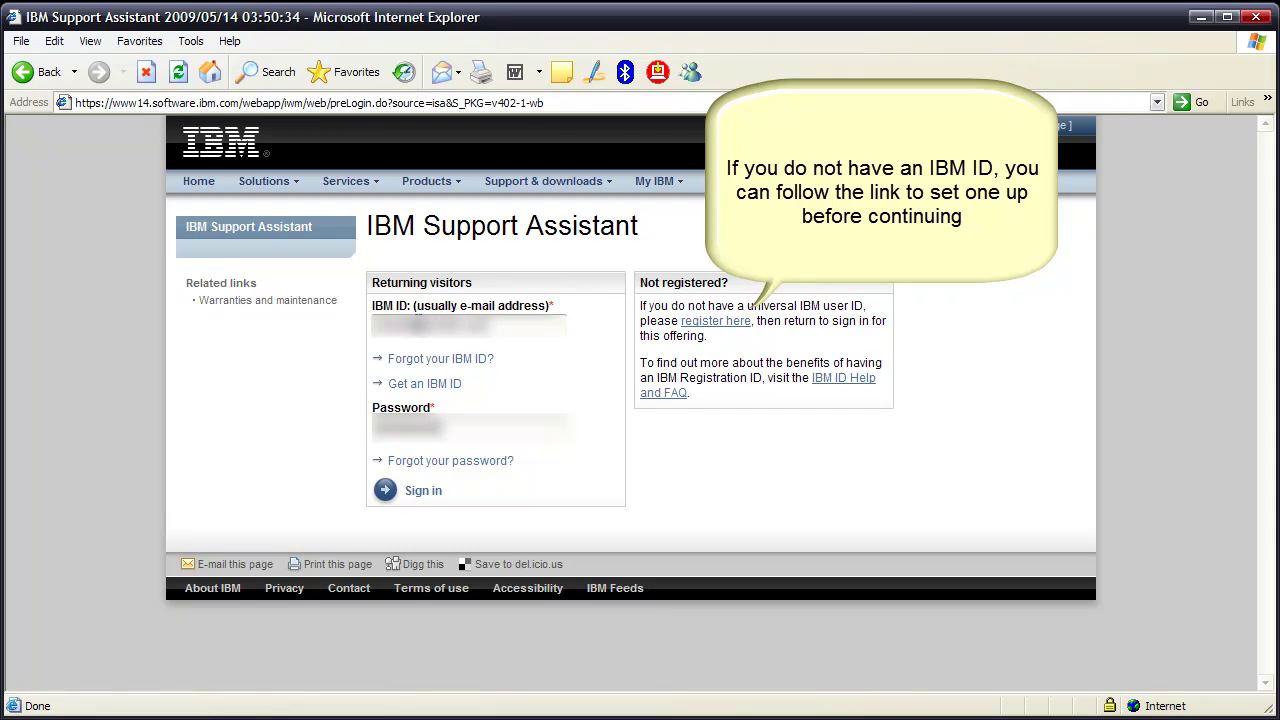
{"action": "left_click", "coordinate": [425, 495]}
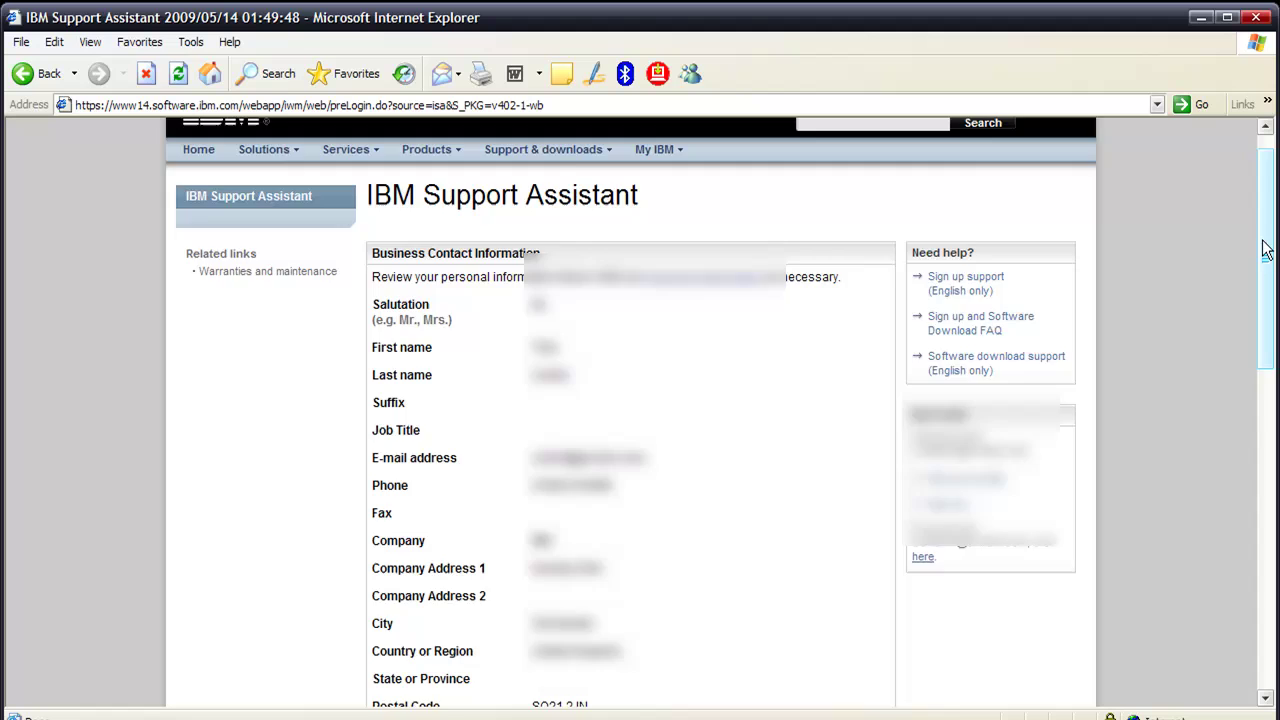
Agree to the license and confirm to reach the V4.0.2 Workbench download page
{"action": "scroll", "coordinate": [1268, 520], "scroll_direction": "down", "scroll_amount": 10}
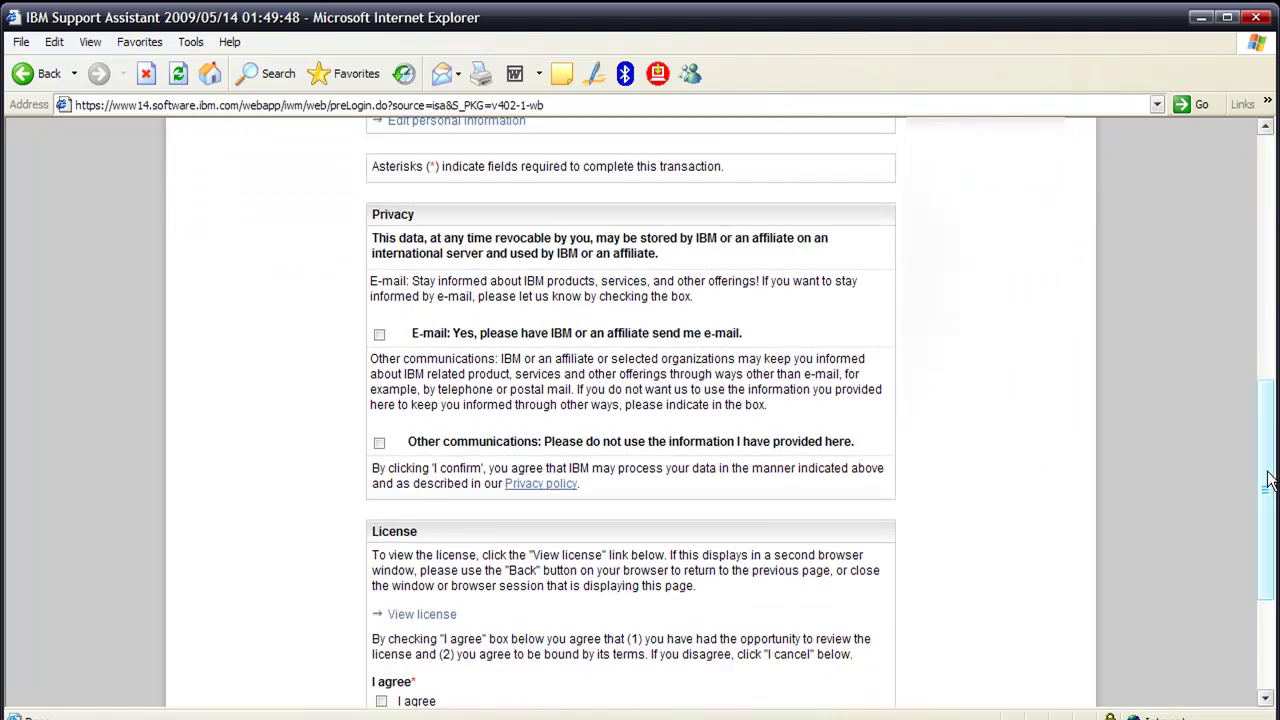
{"action": "scroll", "coordinate": [1268, 520], "scroll_direction": "down", "scroll_amount": 2}
{"action": "left_click", "coordinate": [381, 476]}
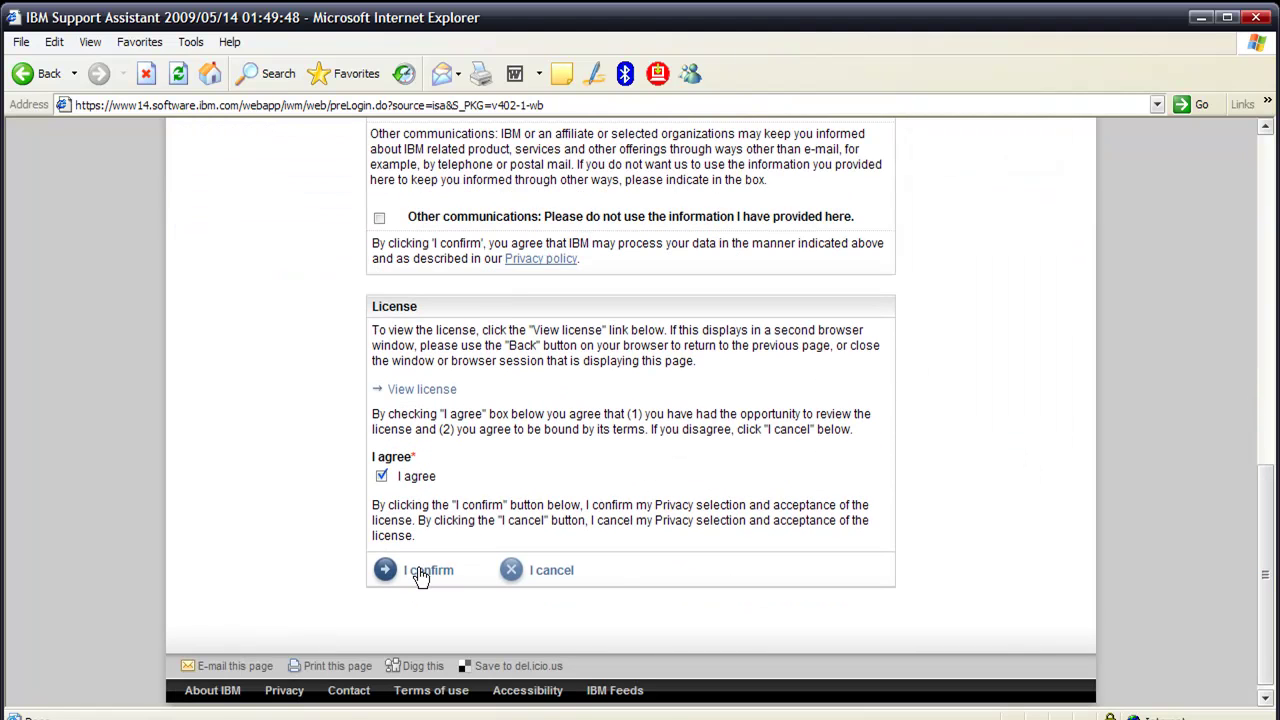
{"action": "left_click", "coordinate": [420, 572]}
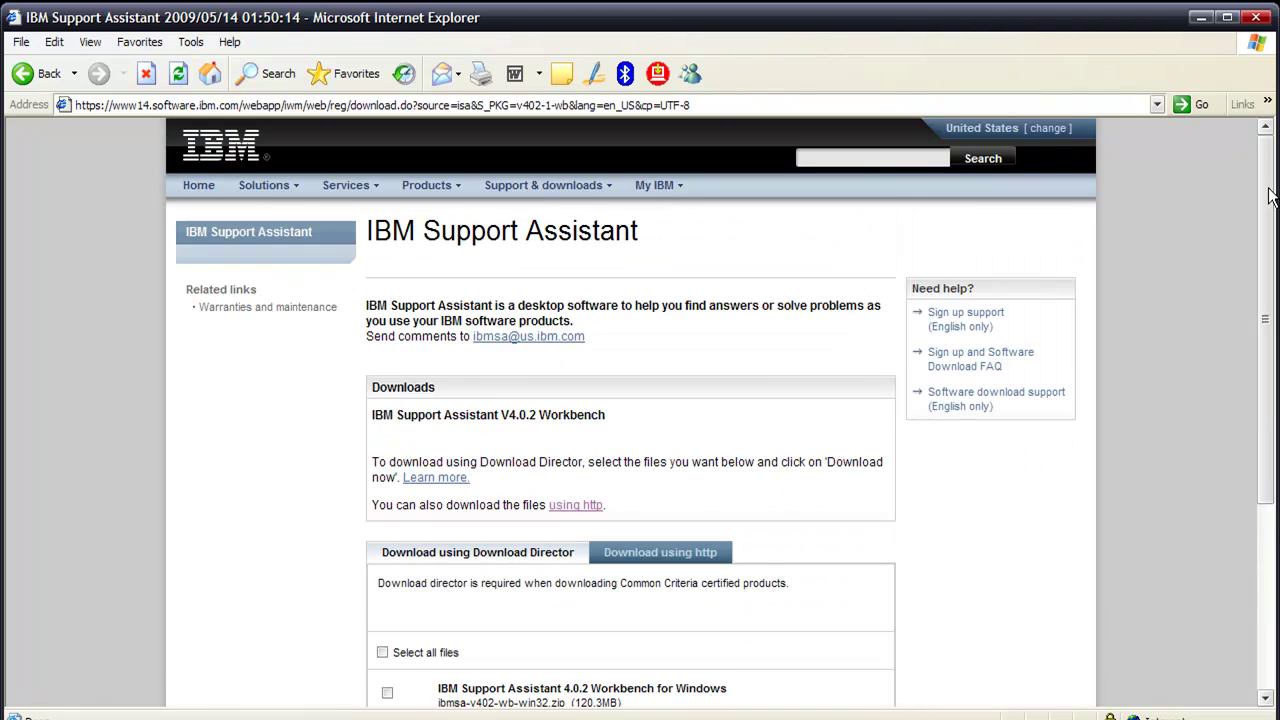
Download the Windows file ibmsa-v402-wb-win32.zip over http and save it into C:\temp
{"action": "scroll", "coordinate": [1268, 228], "scroll_direction": "down", "scroll_amount": 2}
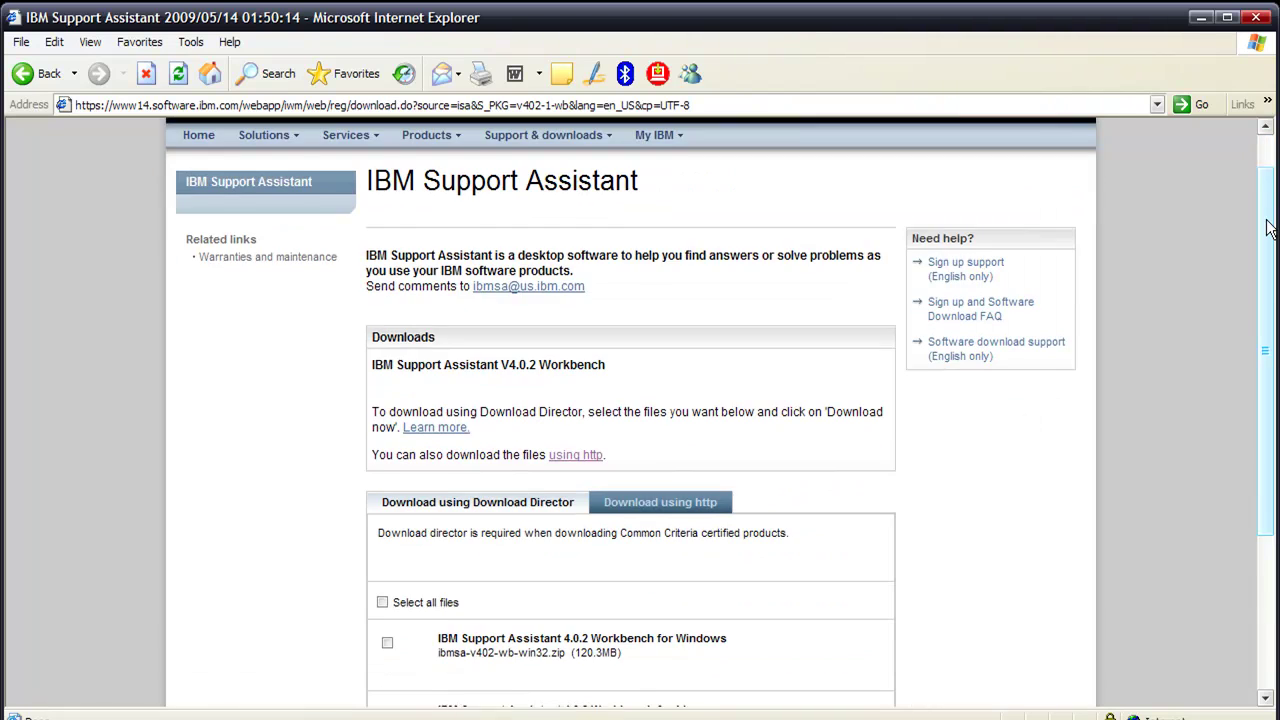
{"action": "left_click_drag", "start_coordinate": [1266, 228], "coordinate": [1268, 320]}
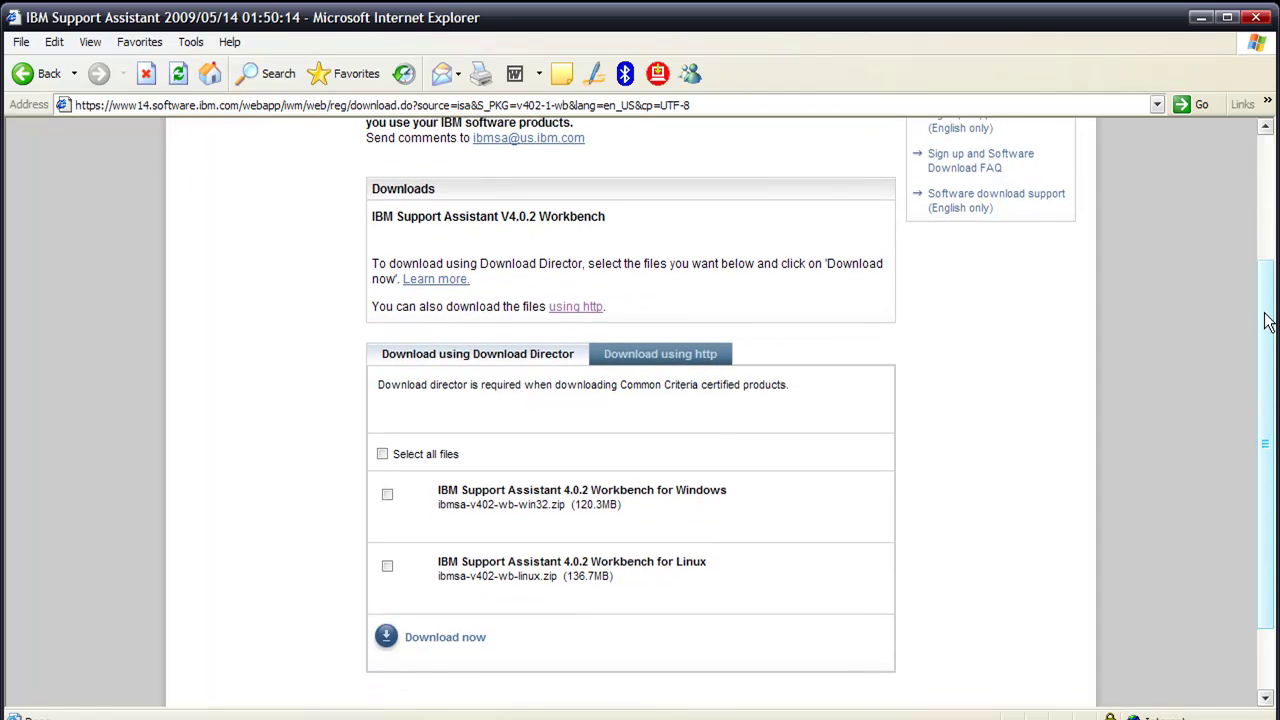
{"action": "left_click", "coordinate": [388, 493]}
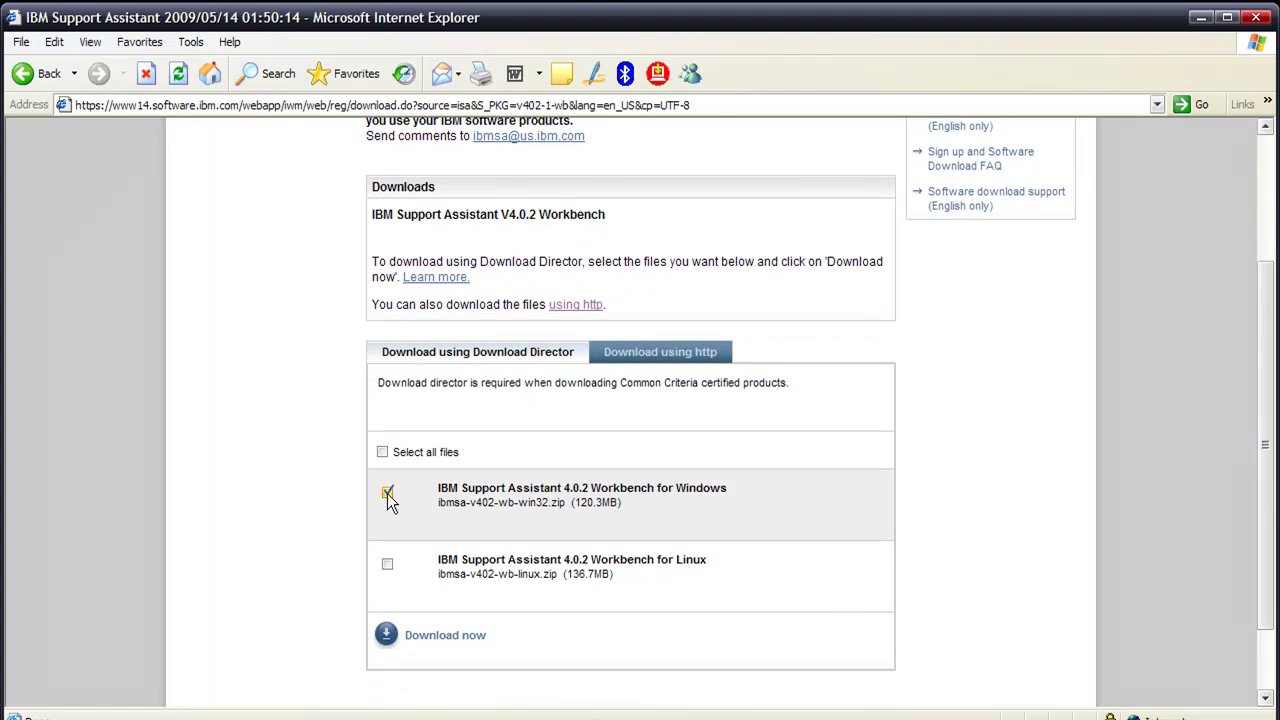
{"action": "left_click", "coordinate": [638, 355]}
{"action": "left_click_drag", "start_coordinate": [1265, 290], "coordinate": [1266, 415]}
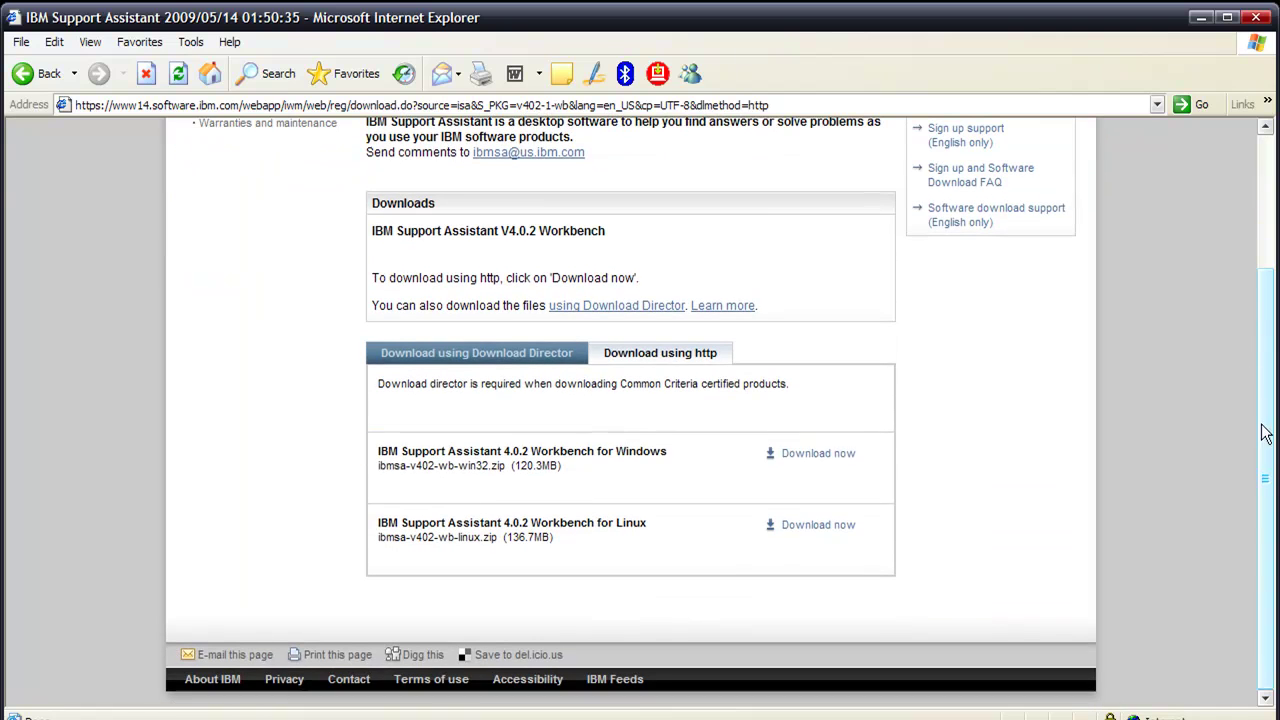
{"action": "left_click", "coordinate": [806, 455]}
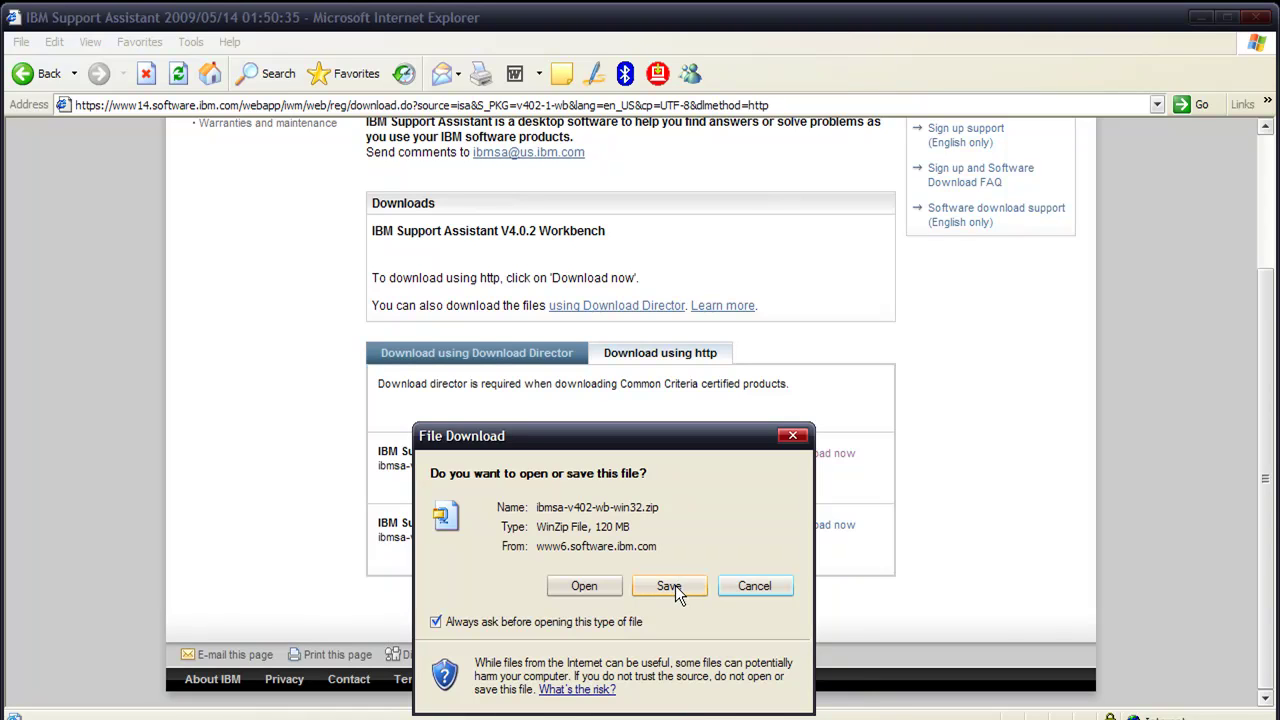
{"action": "left_click", "coordinate": [669, 586]}
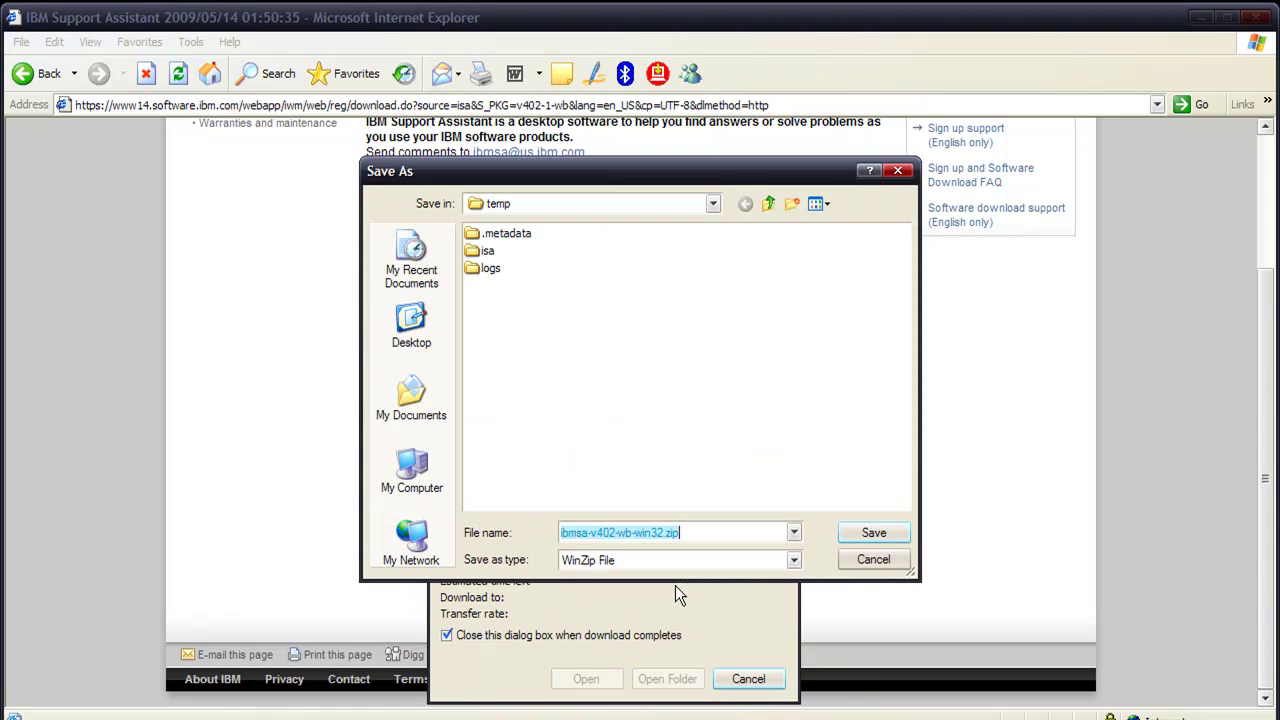
{"action": "left_click", "coordinate": [872, 532]}
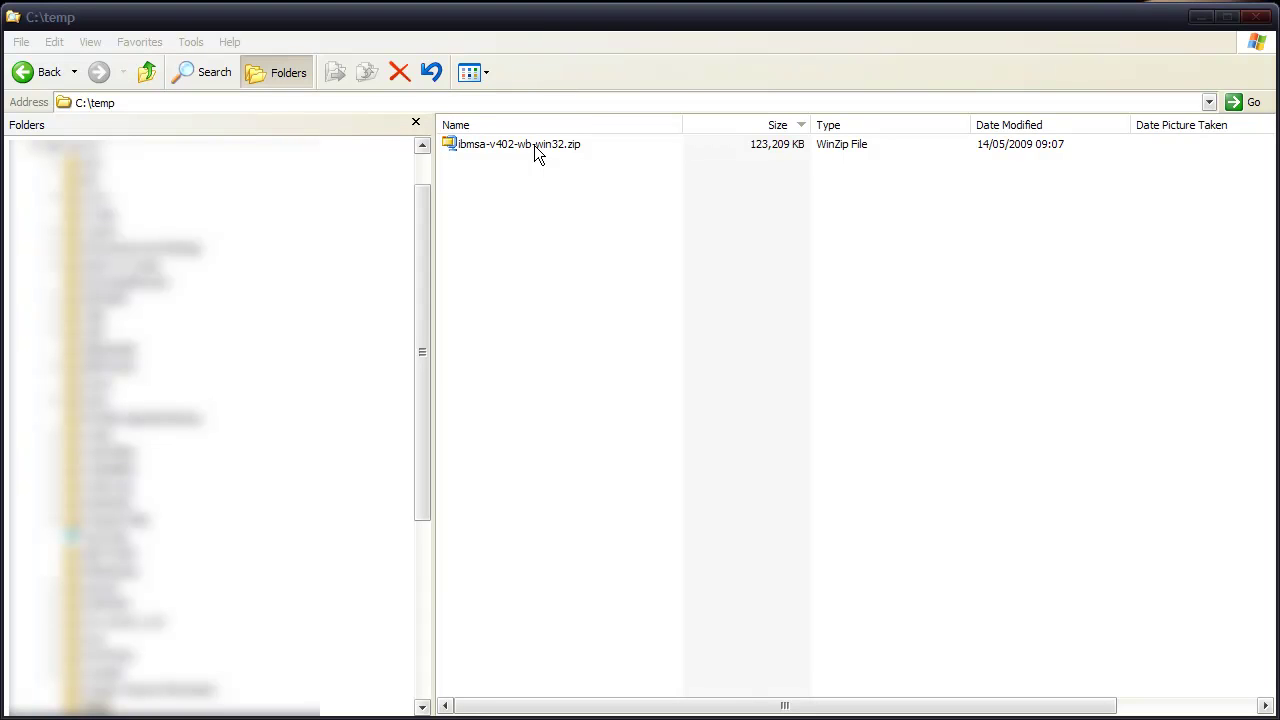
Open ibmsa-v402-wb-win32.zip, enter the ibmsa-v402-wb-win32 folder and run setupwin32.exe
{"action": "double_click", "coordinate": [534, 146]}
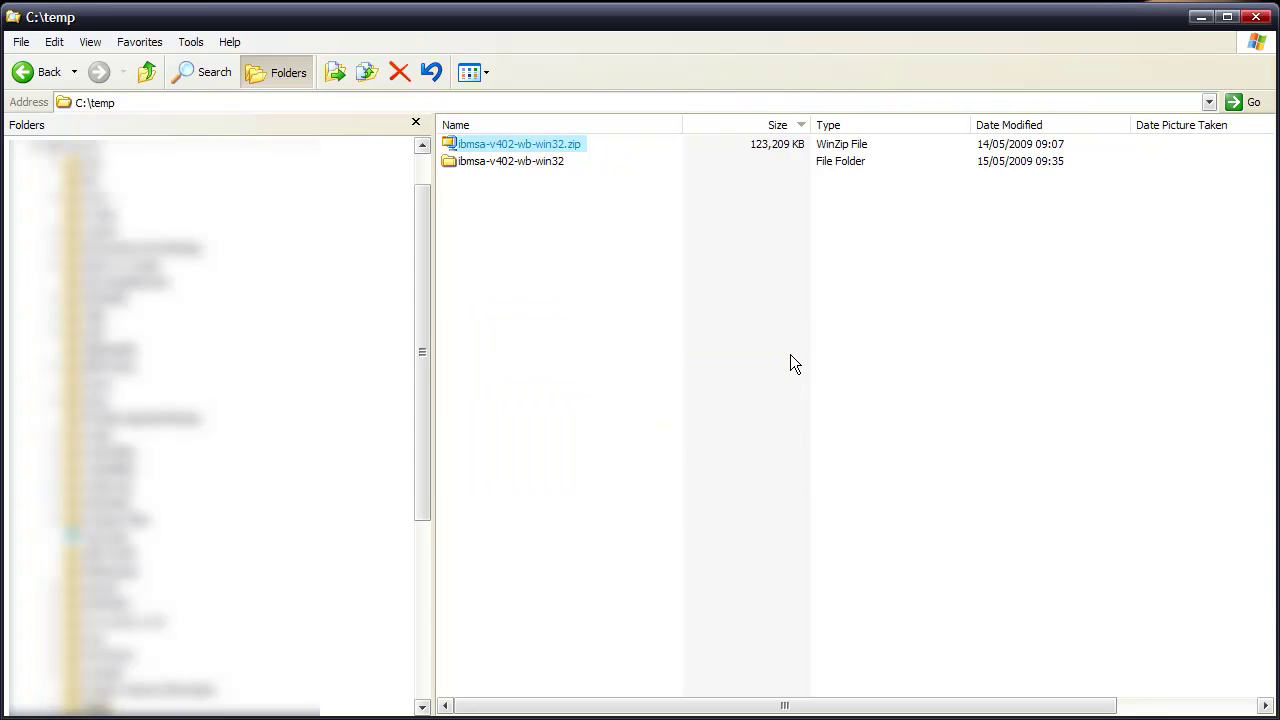
{"action": "double_click", "coordinate": [500, 161]}
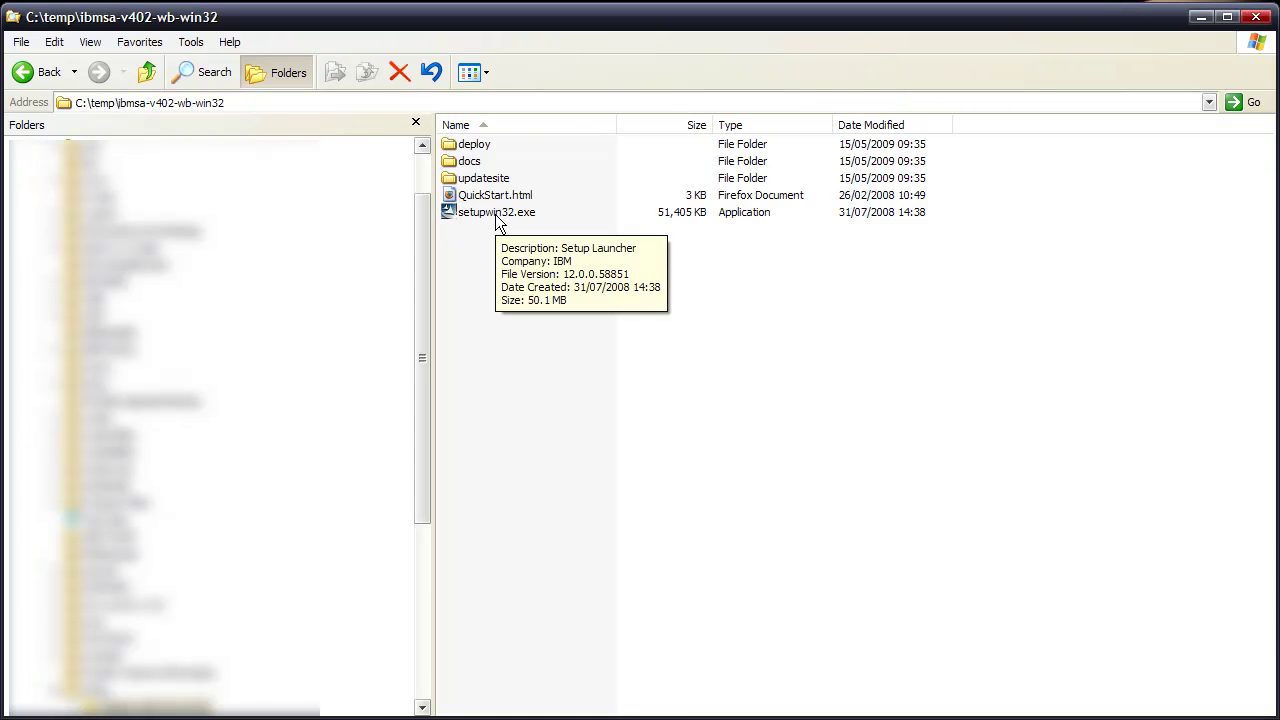
{"action": "double_click", "coordinate": [496, 214]}
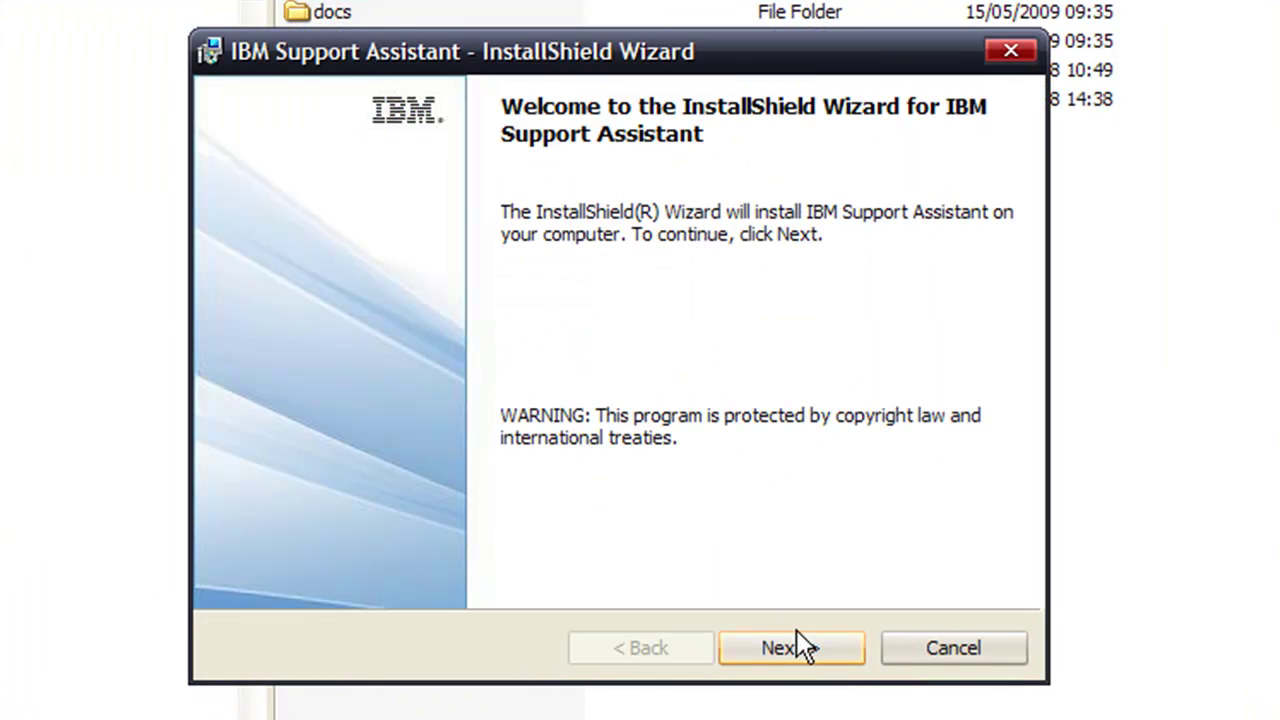
Run the installer with the license accepted and default folder C:\Program Files\IBM\IBM Support Assistant\, then finish
{"action": "left_click", "coordinate": [803, 647]}
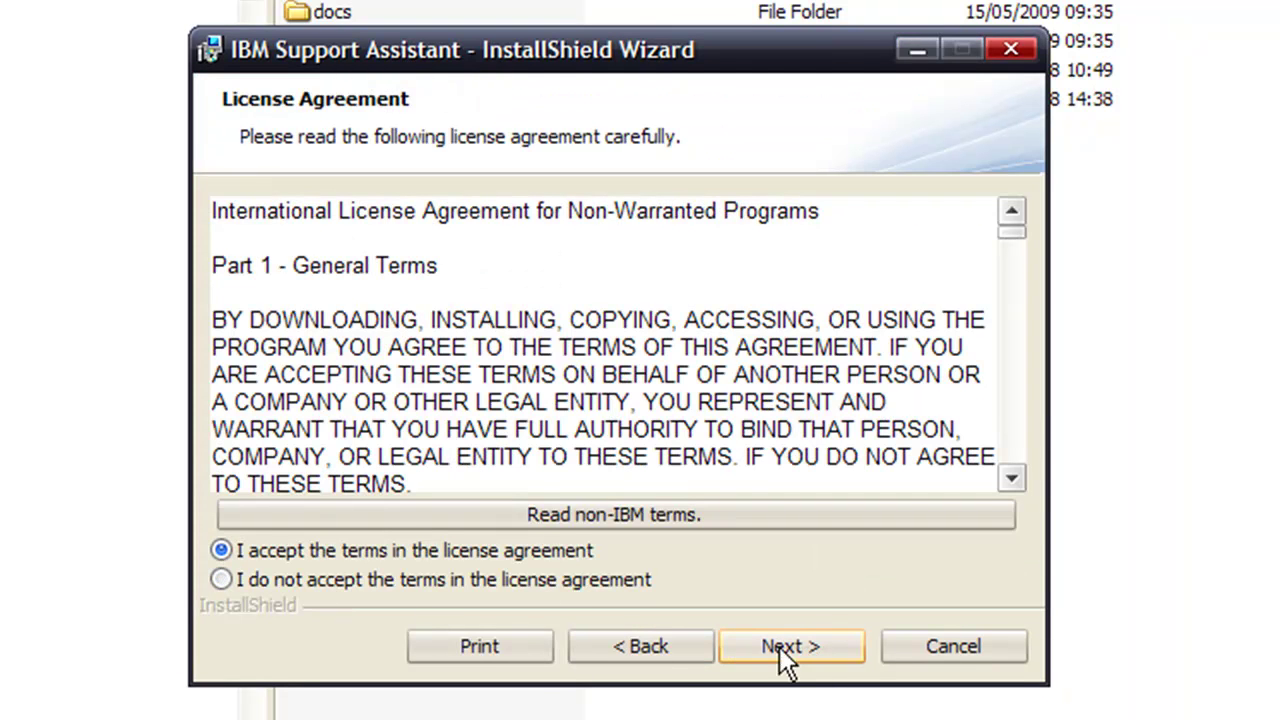
{"action": "left_click", "coordinate": [786, 643]}
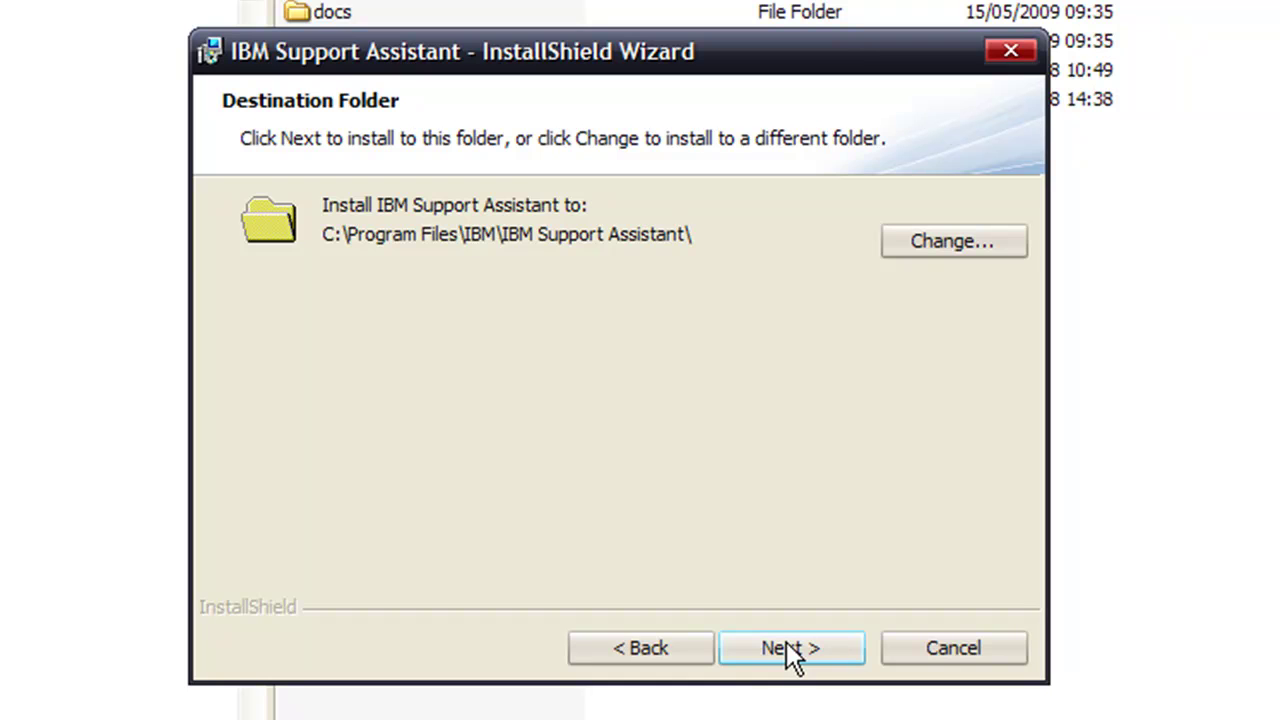
{"action": "left_click", "coordinate": [786, 648]}
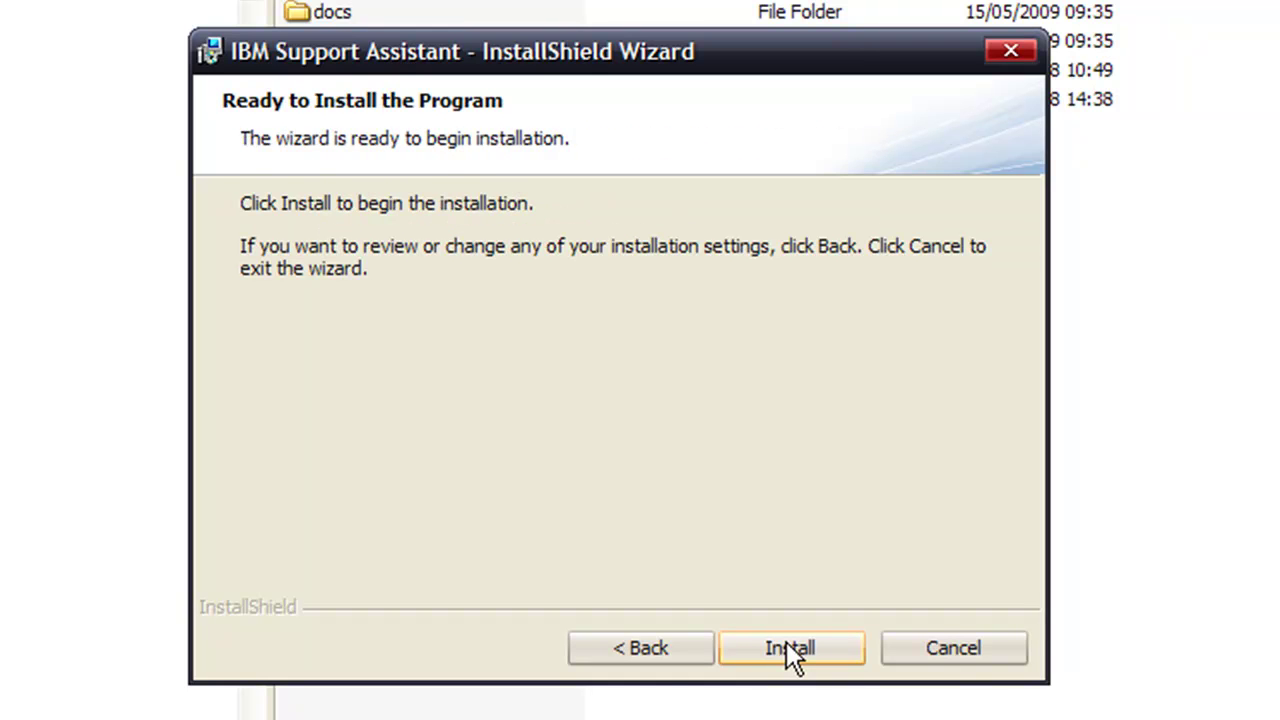
{"action": "left_click", "coordinate": [786, 646]}
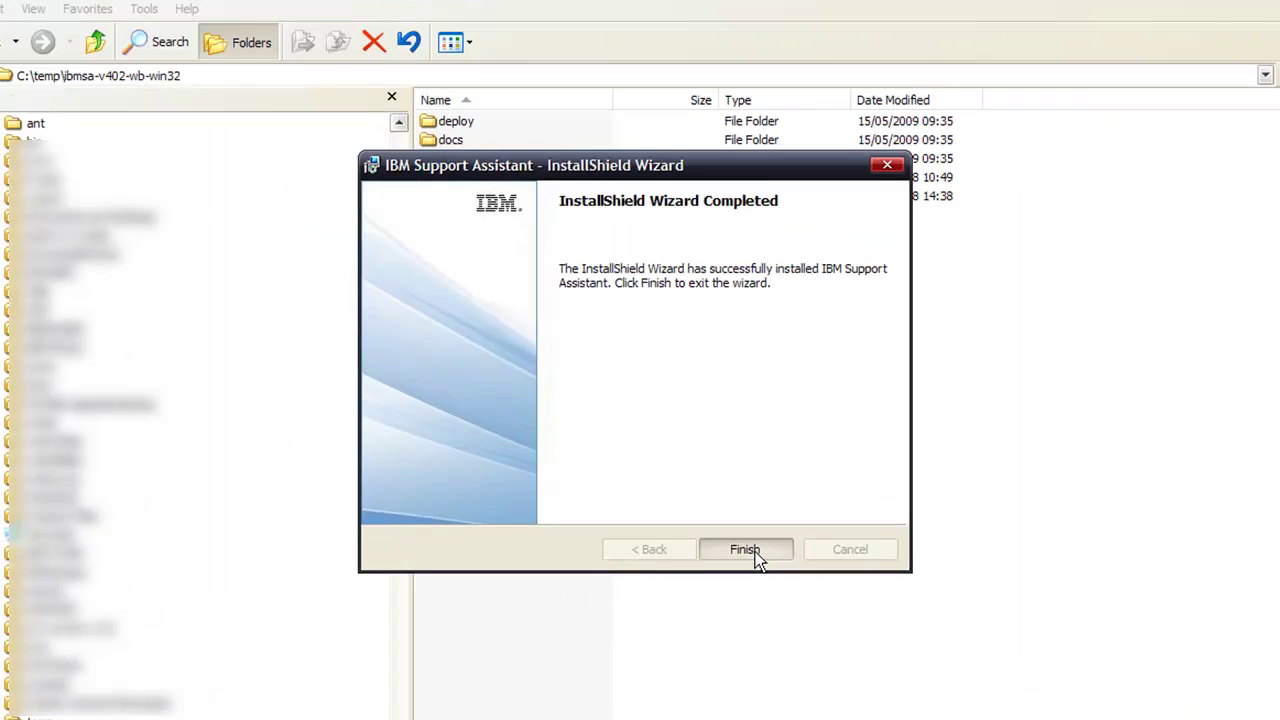
{"action": "left_click", "coordinate": [803, 650]}
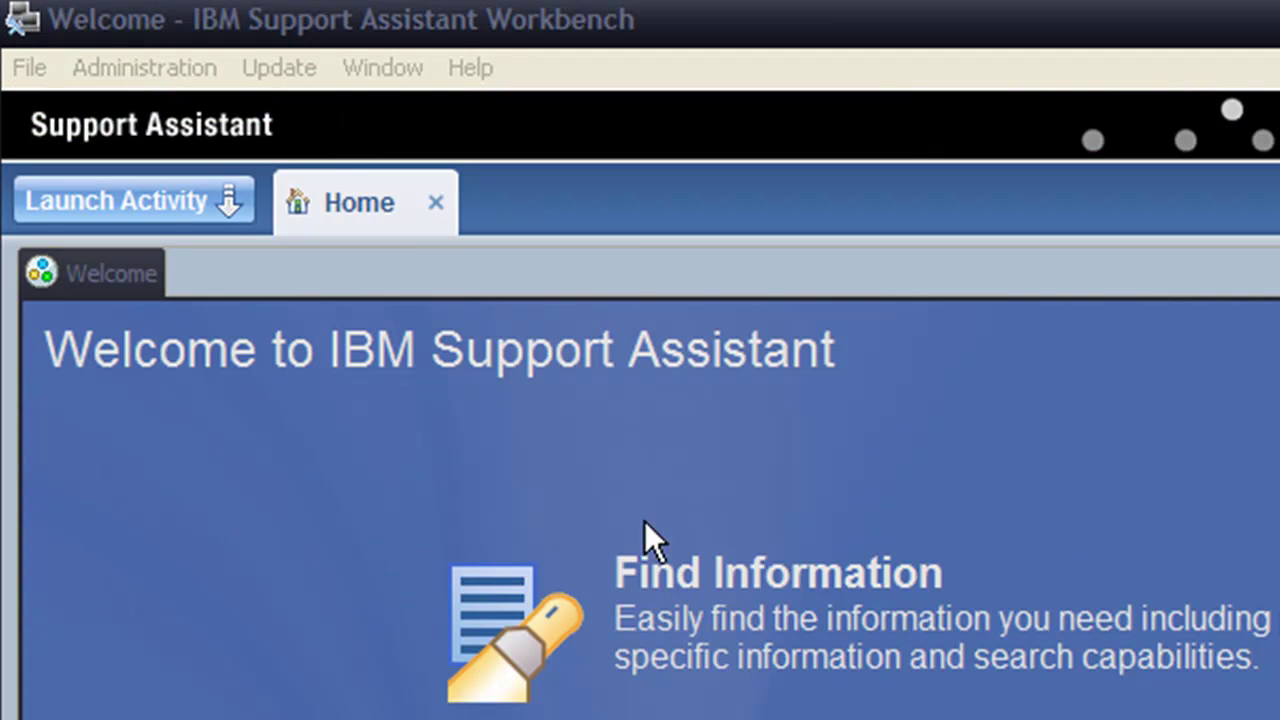
Open Update > Find new > Tools Add-ons to list available tool add-ons
{"action": "left_click", "coordinate": [270, 62]}
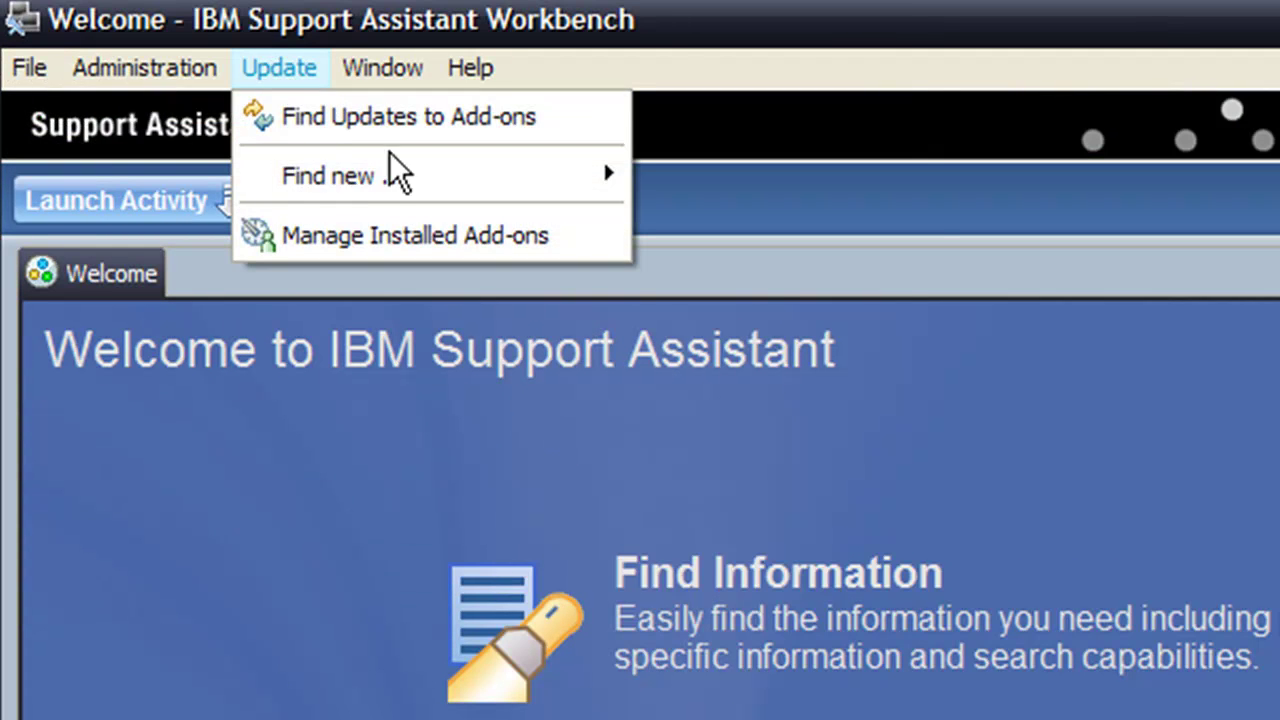
{"action": "mouse_move", "coordinate": [413, 168]}
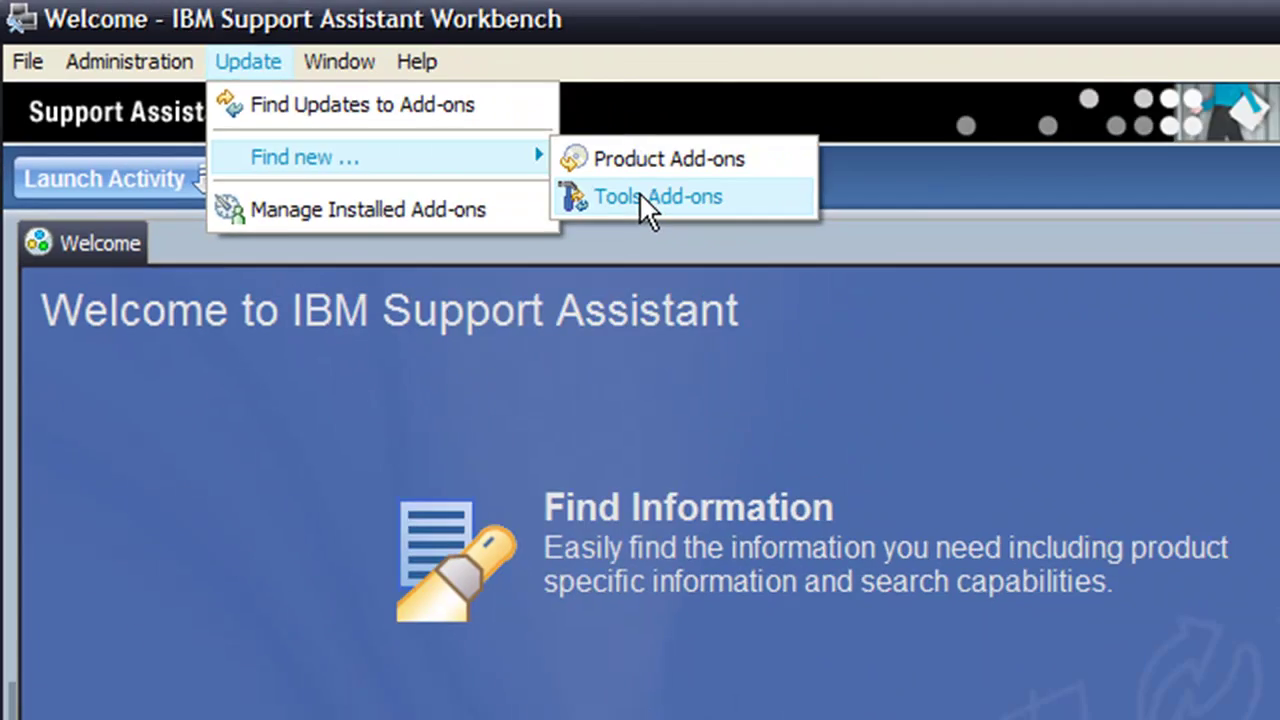
{"action": "left_click", "coordinate": [735, 221]}
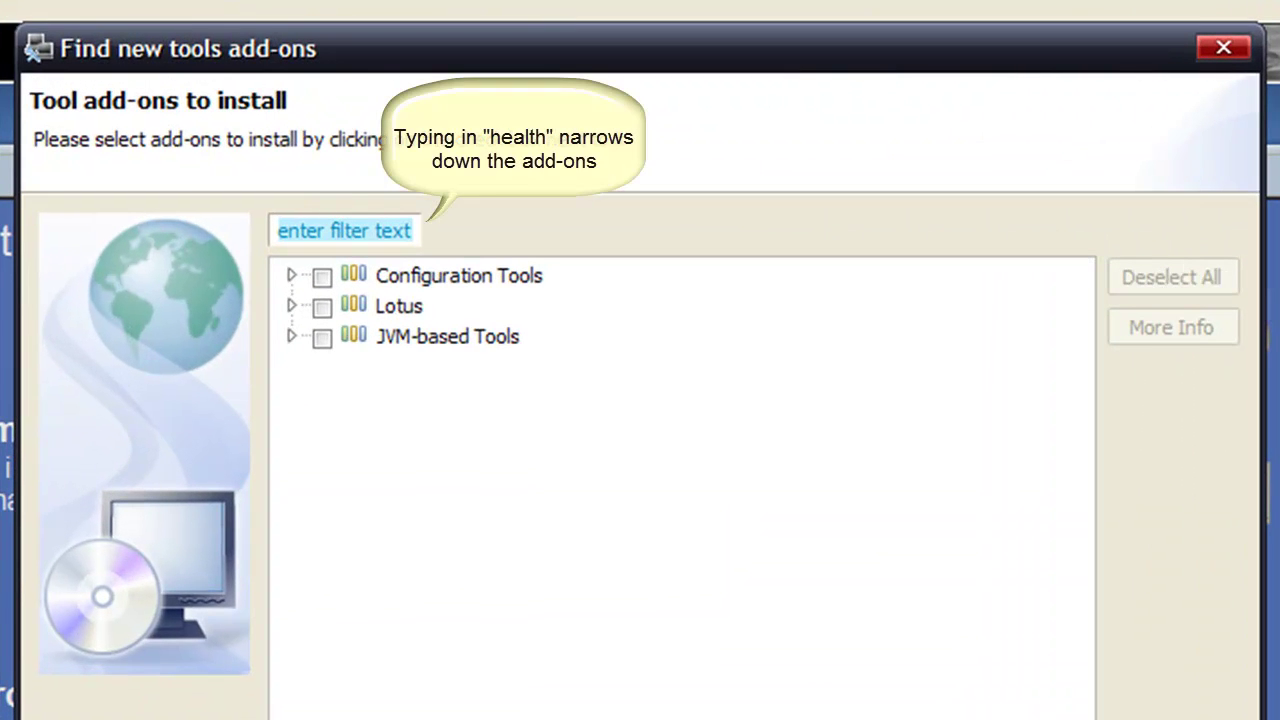
Filter for 'health' and select Health Center under JVM-based Tools
{"action": "type", "text": "health"}
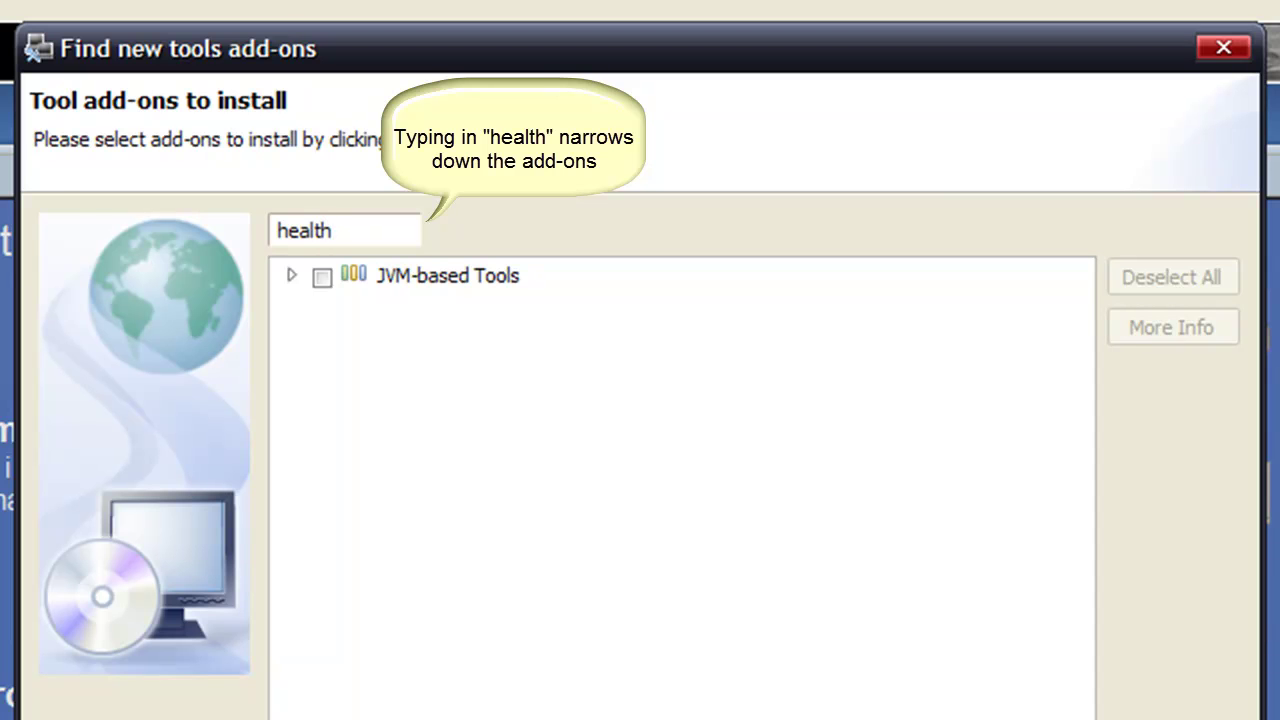
{"action": "left_click", "coordinate": [291, 276]}
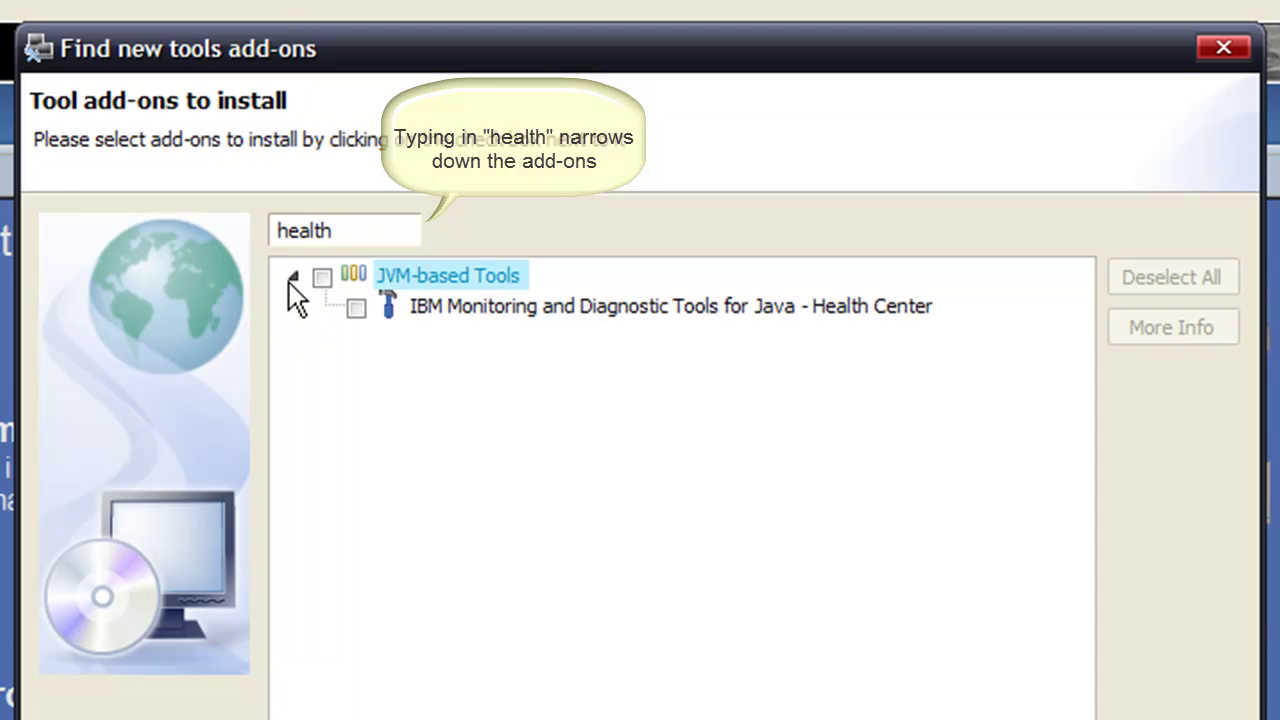
{"action": "left_click", "coordinate": [357, 307]}
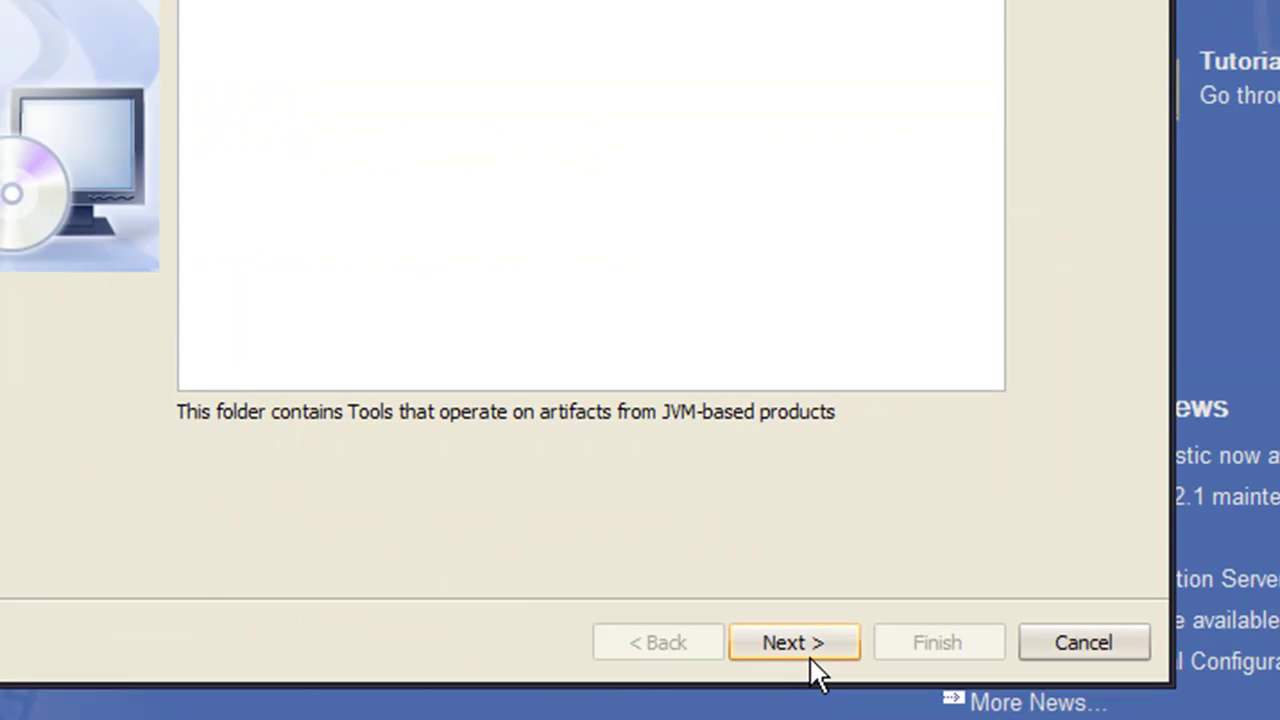
Accept the license, install the Health Center add-on, and restart the workbench
{"action": "left_click", "coordinate": [807, 651]}
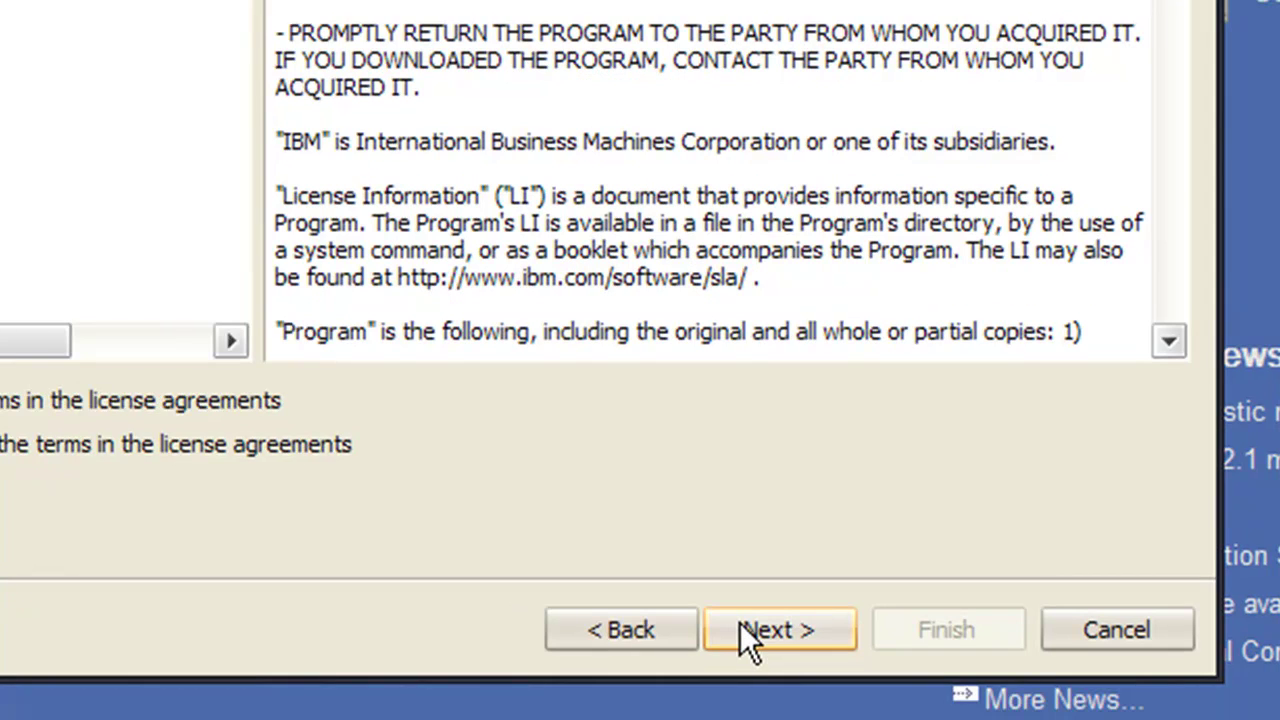
{"action": "left_click", "coordinate": [740, 622]}
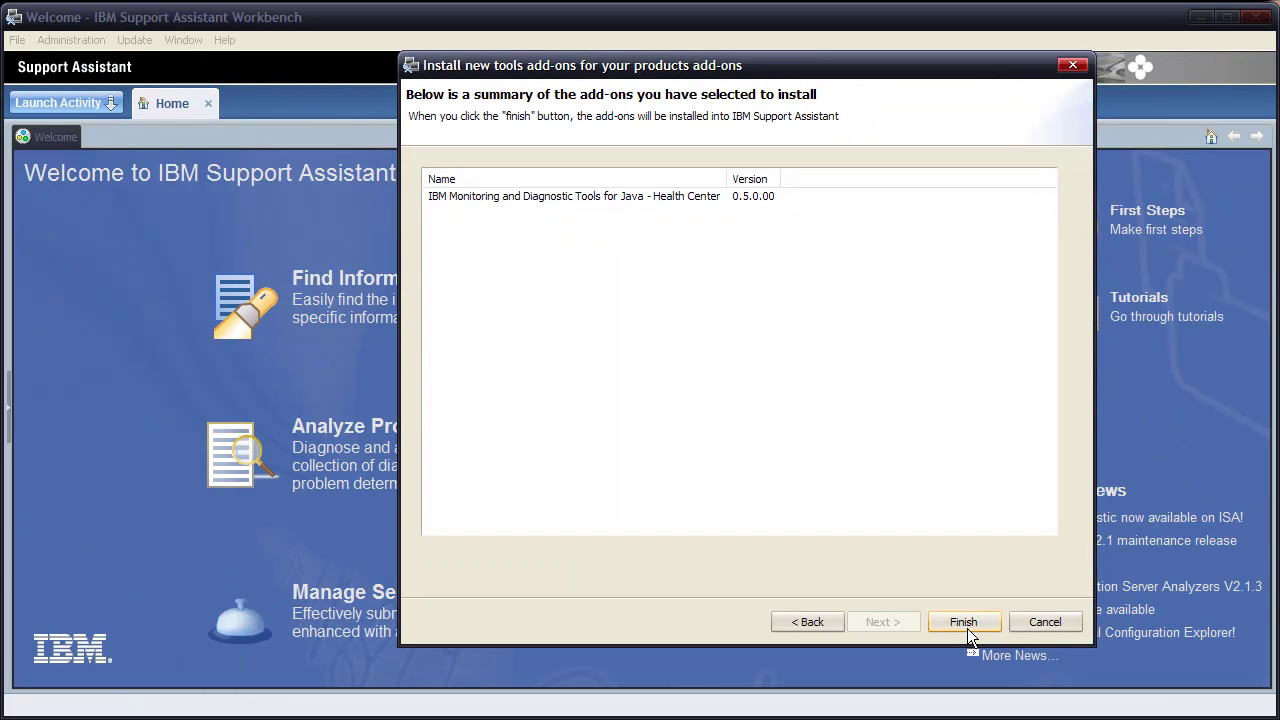
{"action": "left_click", "coordinate": [967, 628]}
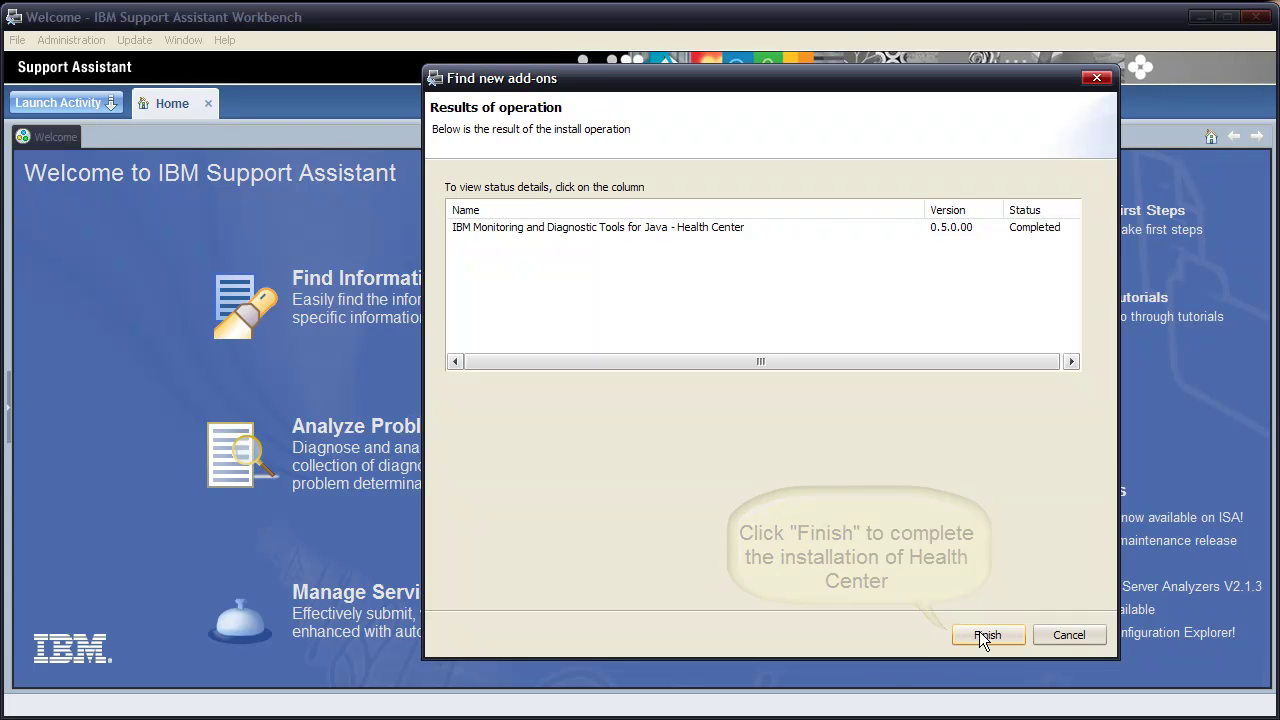
{"action": "left_click", "coordinate": [980, 633]}
{"action": "left_click", "coordinate": [741, 373]}
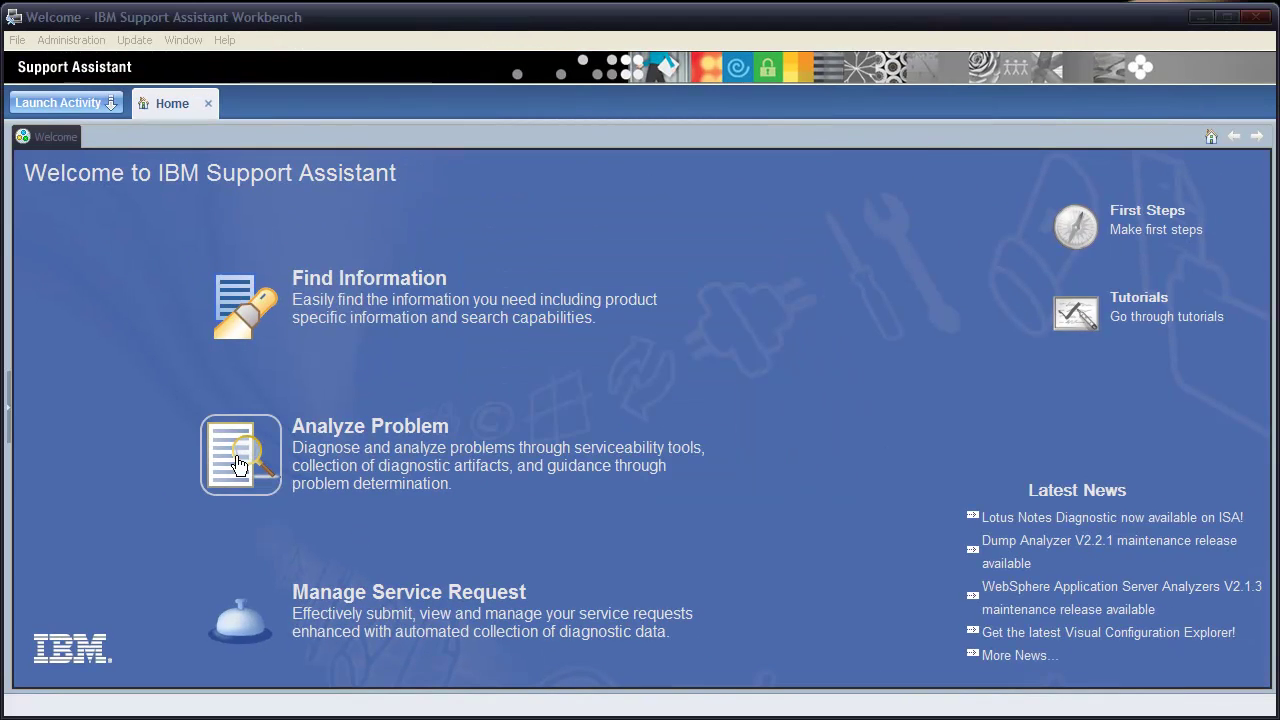
In Analyze Problem > Tools, select Health Center in the Tools Catalog and launch it
{"action": "left_click", "coordinate": [237, 461]}
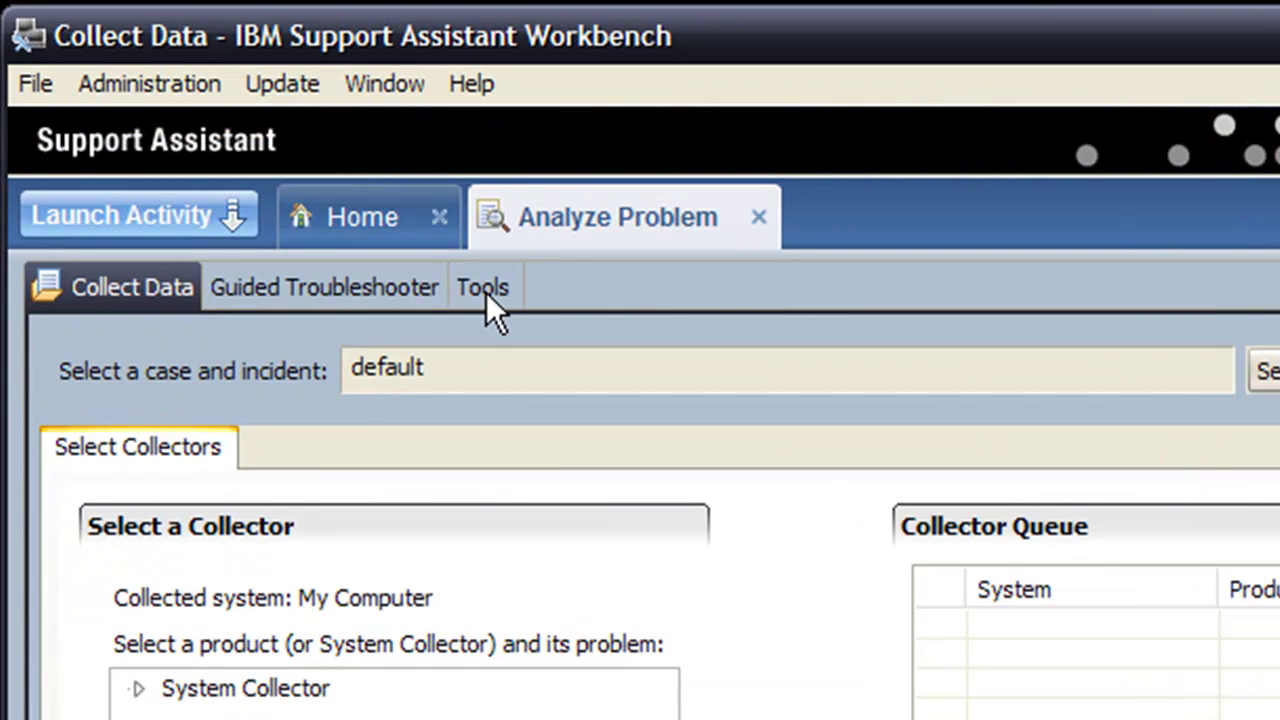
{"action": "left_click", "coordinate": [486, 292]}
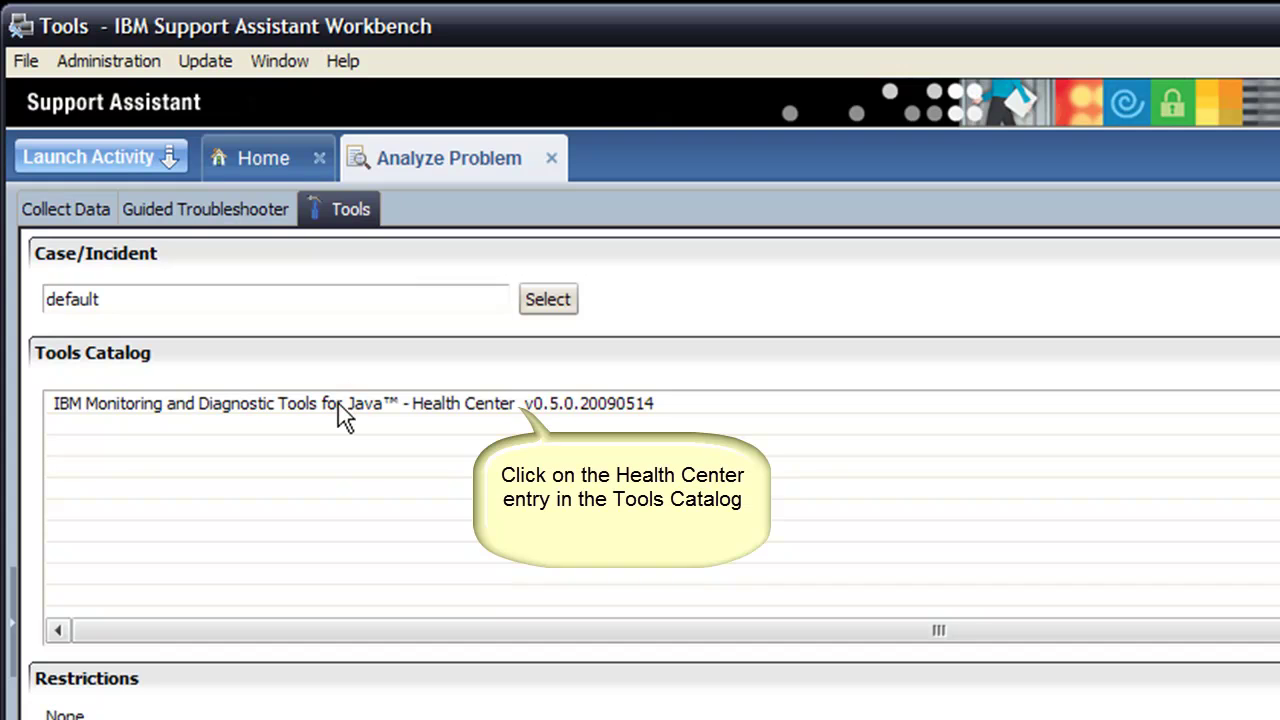
{"action": "left_click", "coordinate": [338, 403]}
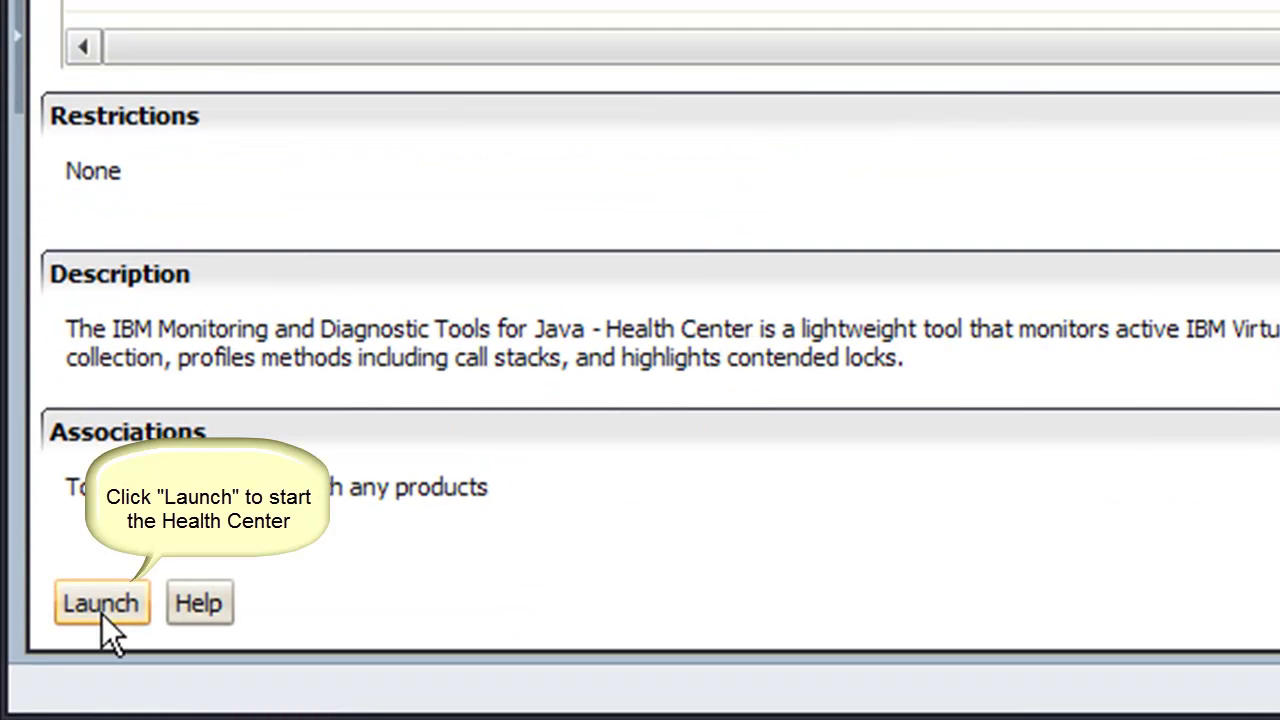
{"action": "left_click", "coordinate": [101, 606]}
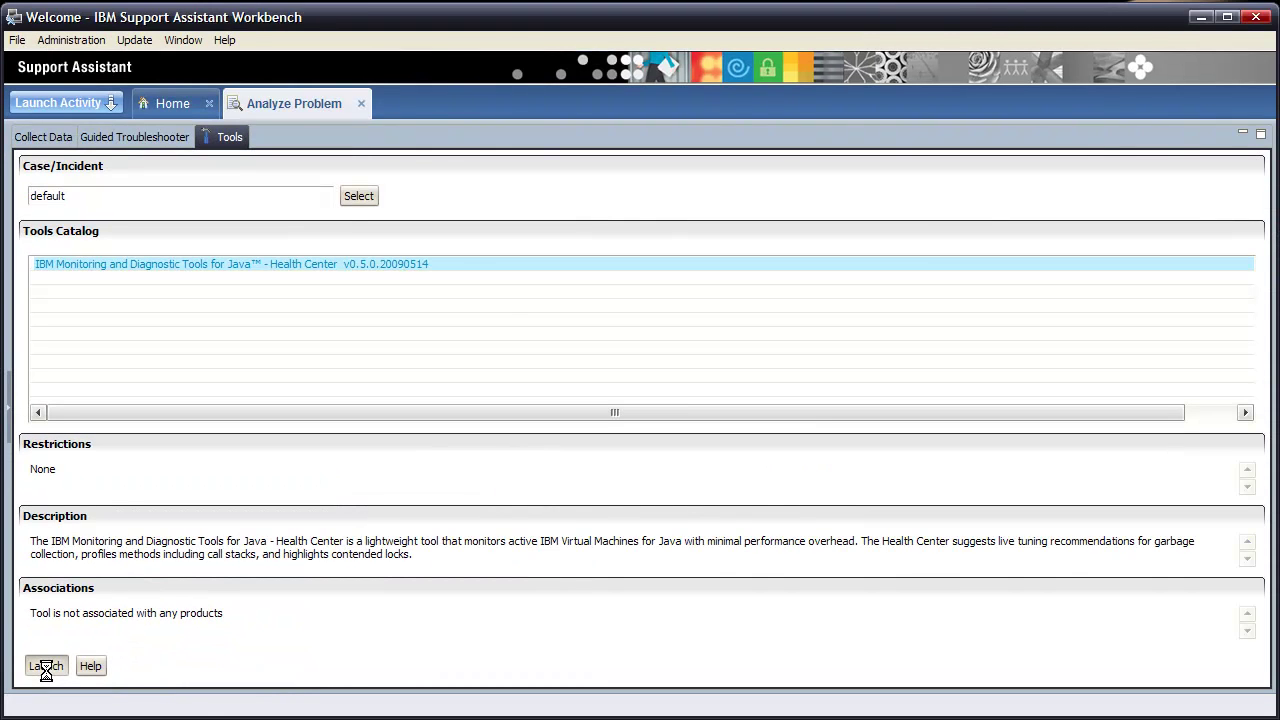